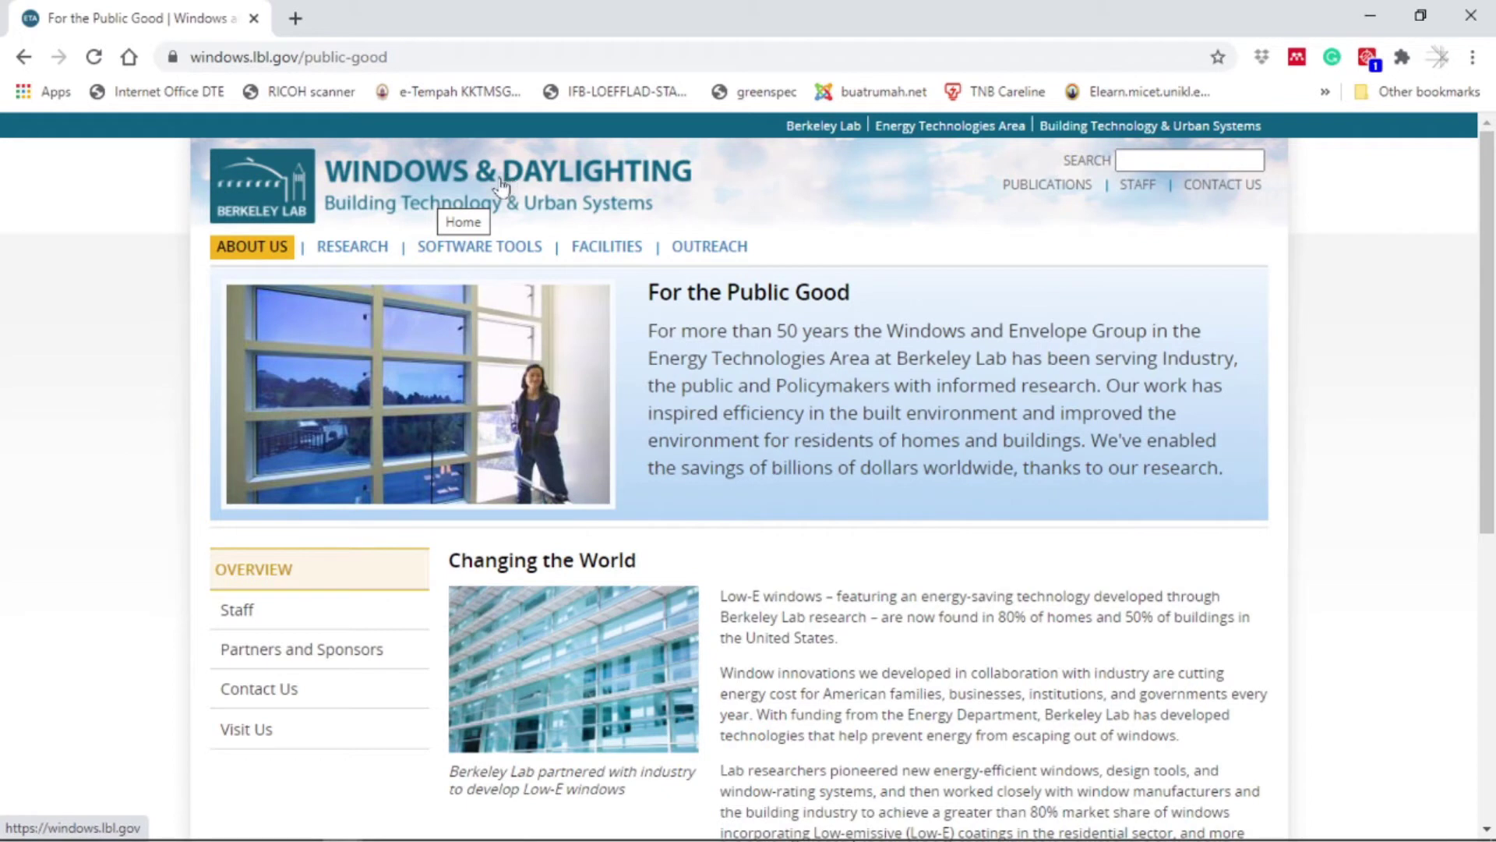
Go to the Software Tools overview page listing WINDOW, THERM and COMFEN.
click(443, 254)
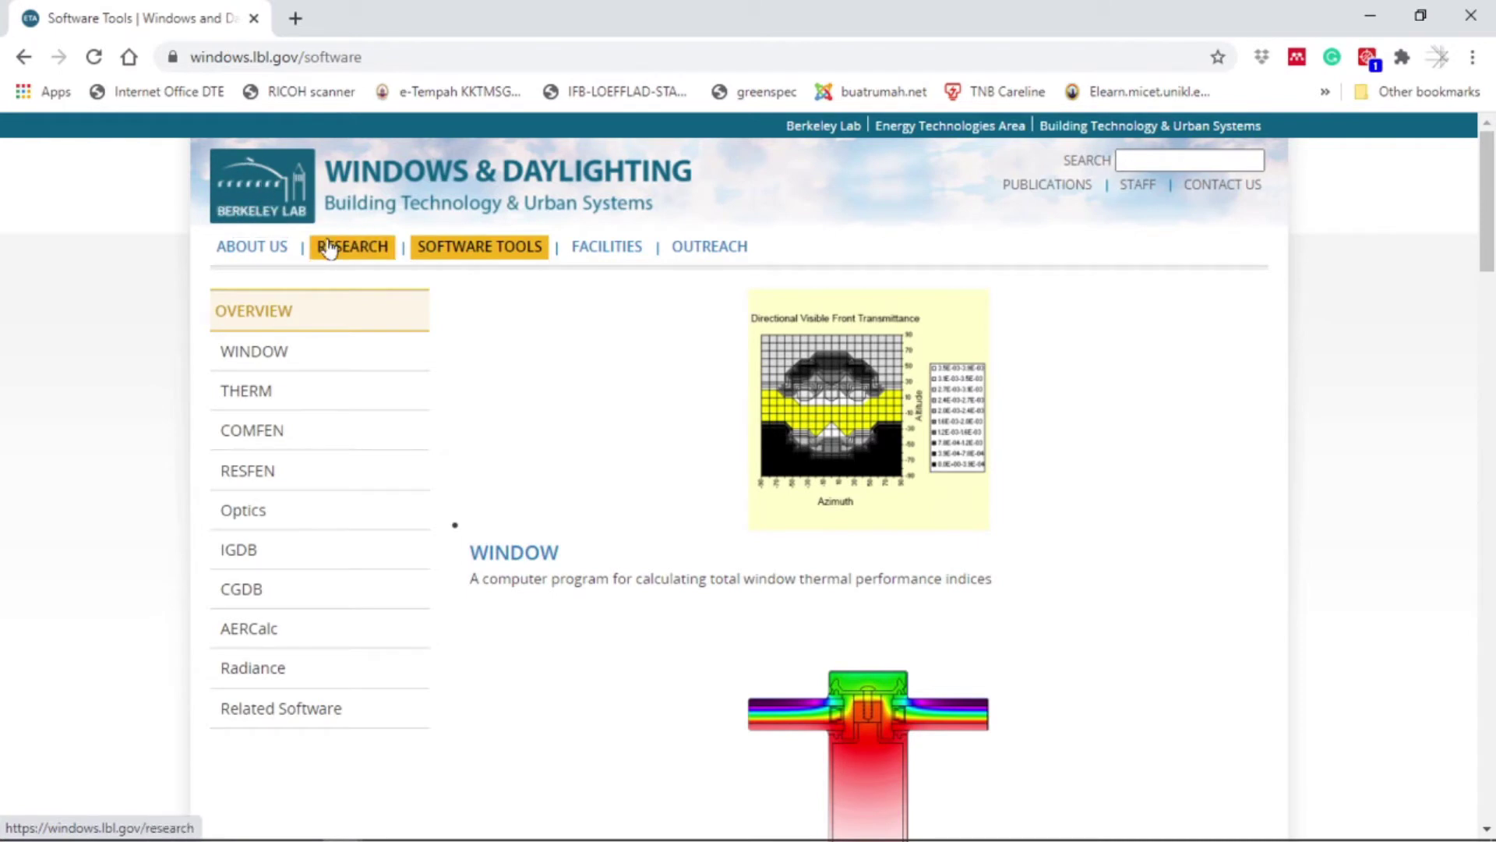
mouse_move(479, 246)
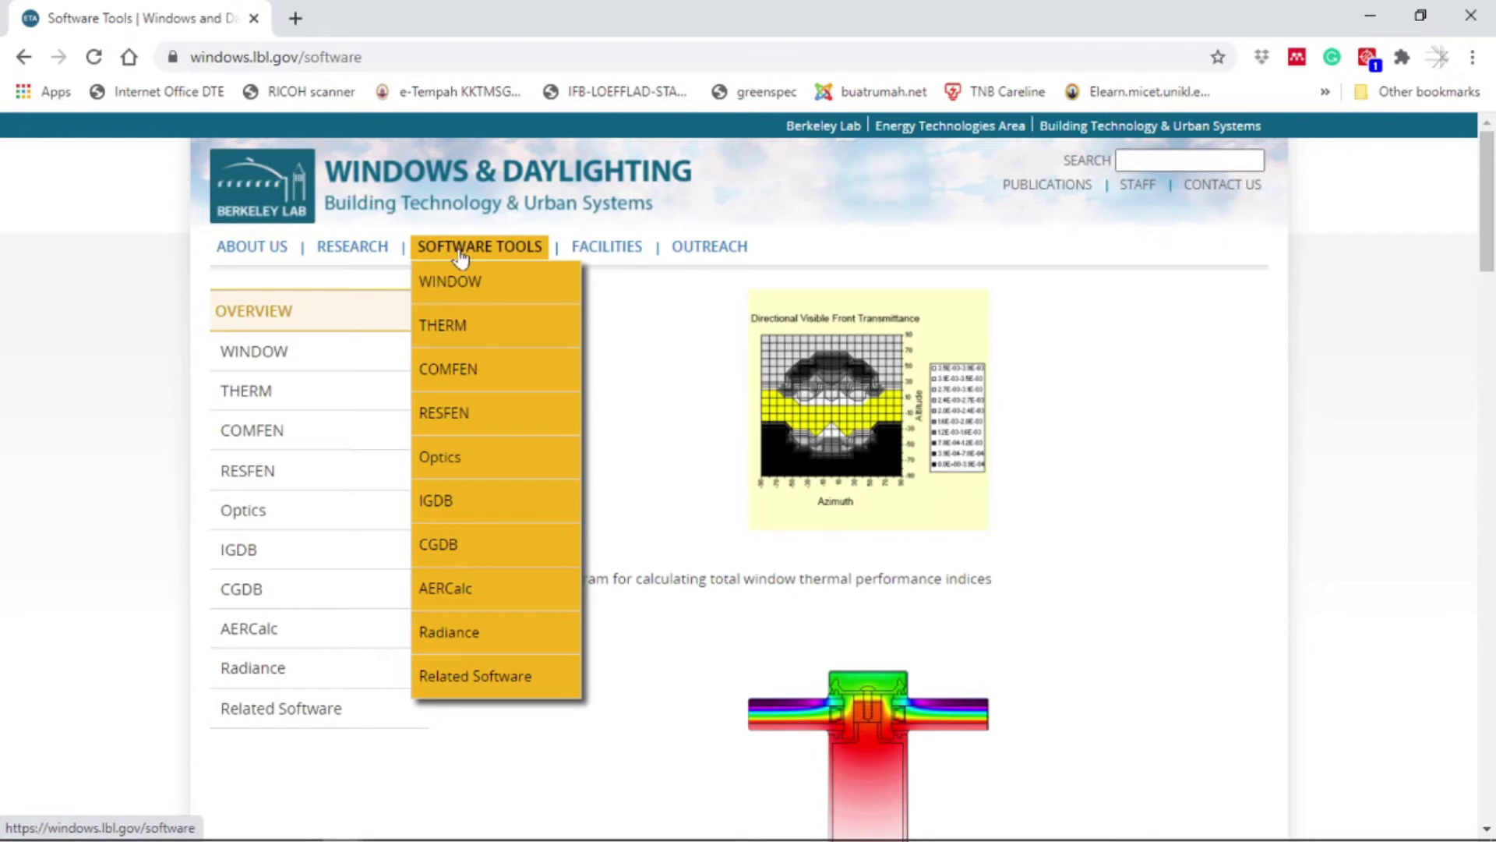
Open the WINDOW tool page and continue to its Software Downloads page for version 7.7.10.
click(489, 281)
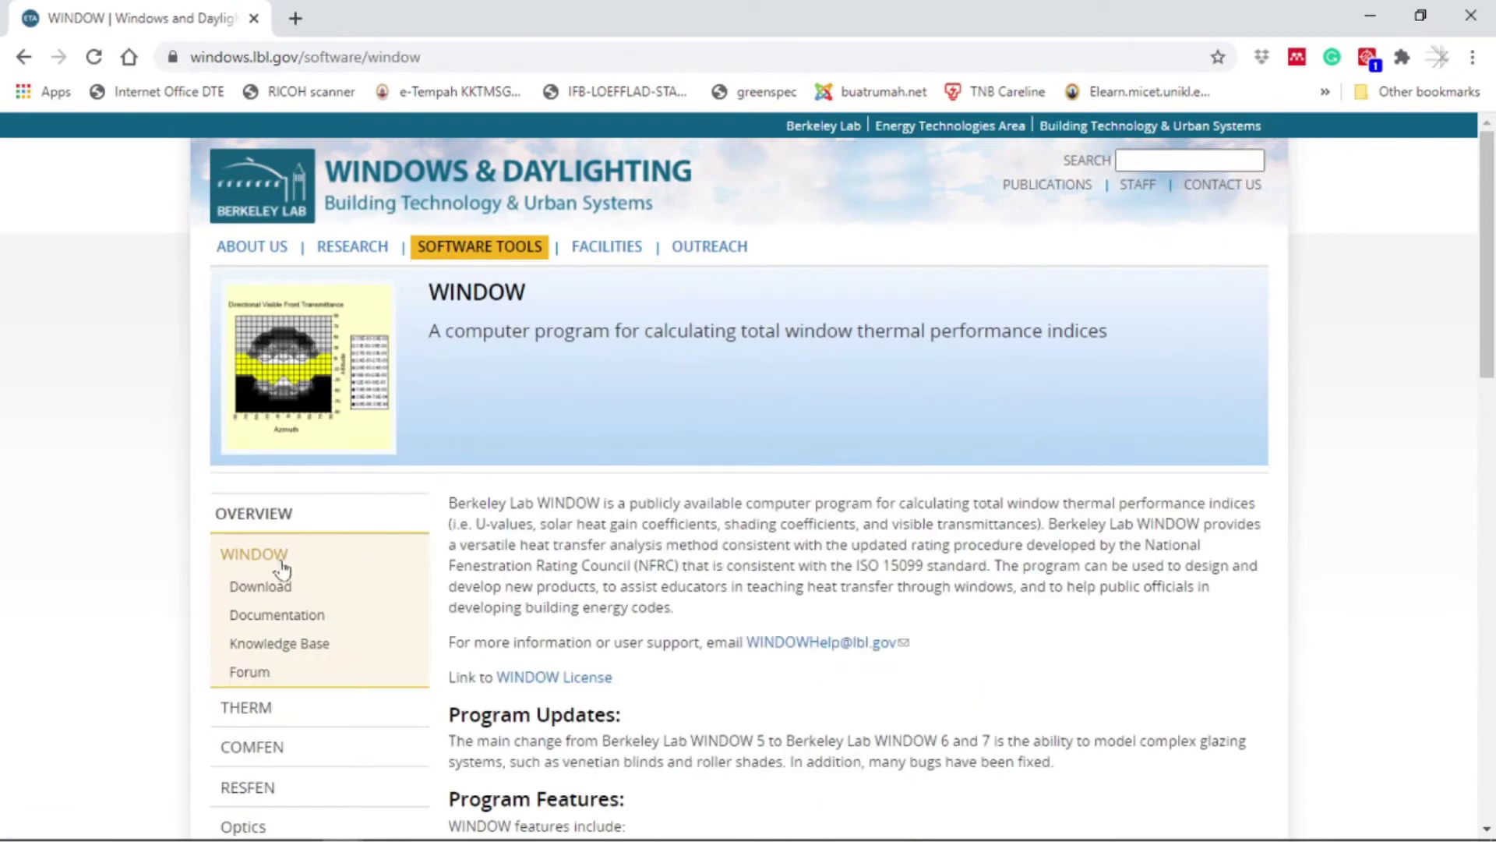
click(273, 588)
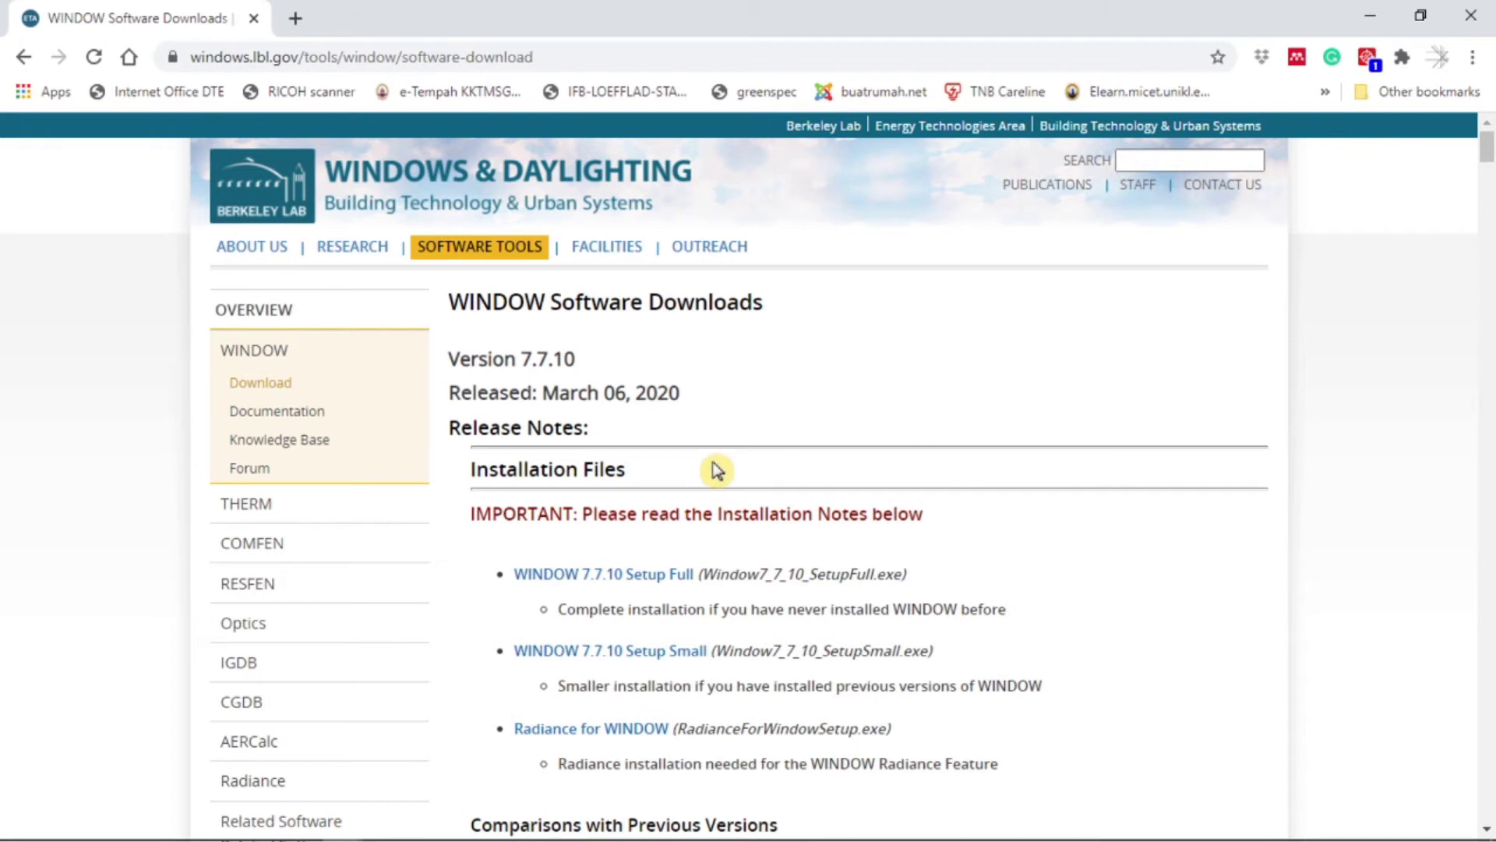
Under Installation Files, choose 'WINDOW 7.7.10 Setup Full' (Window7_7_10_SetupFull.exe) for first-time installs.
scroll(858, 444, down, 1)
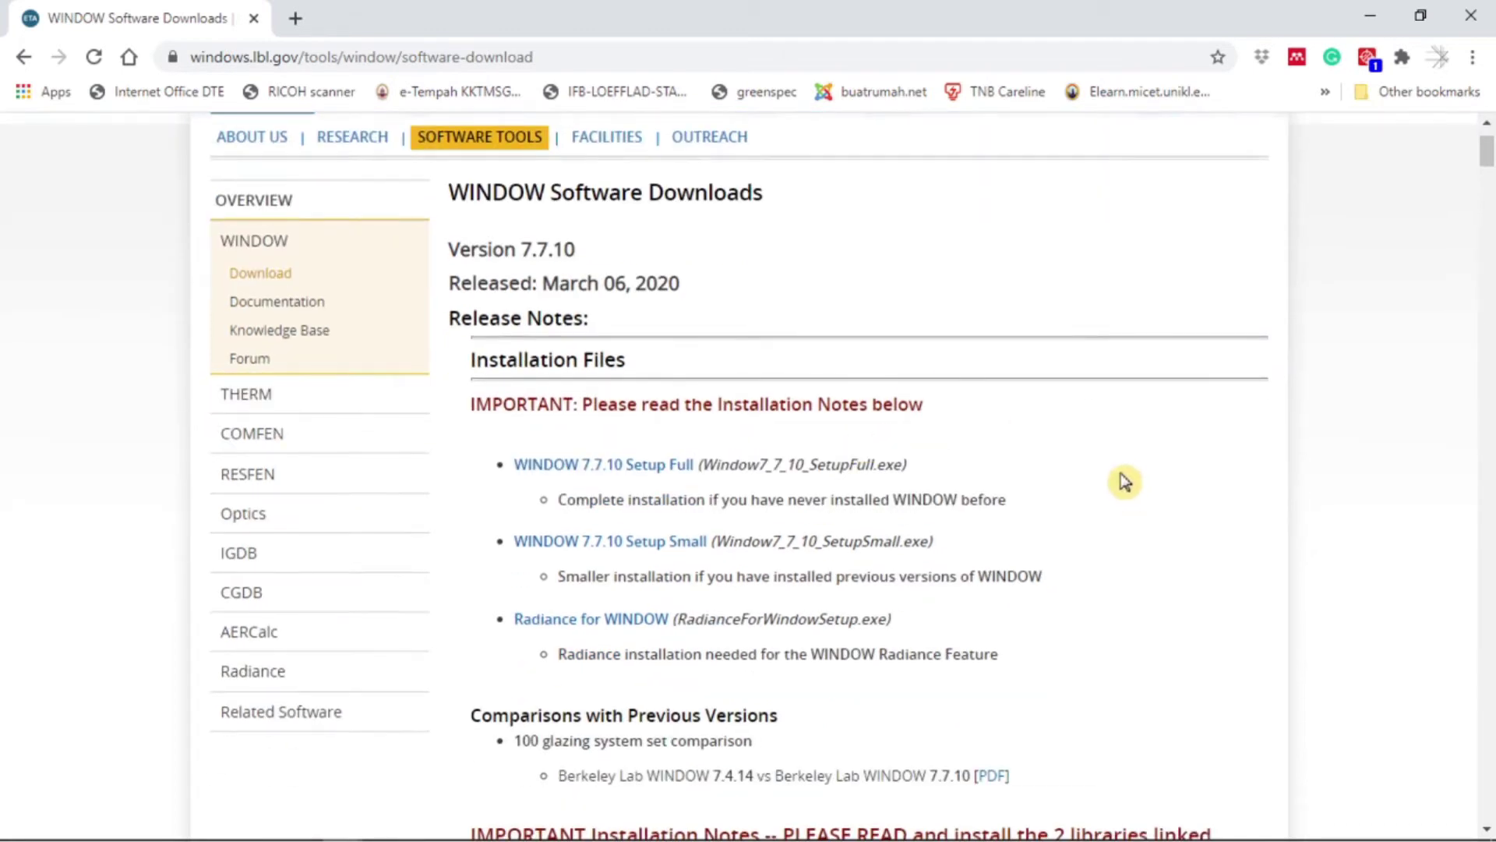
scroll(1124, 481, down, 1)
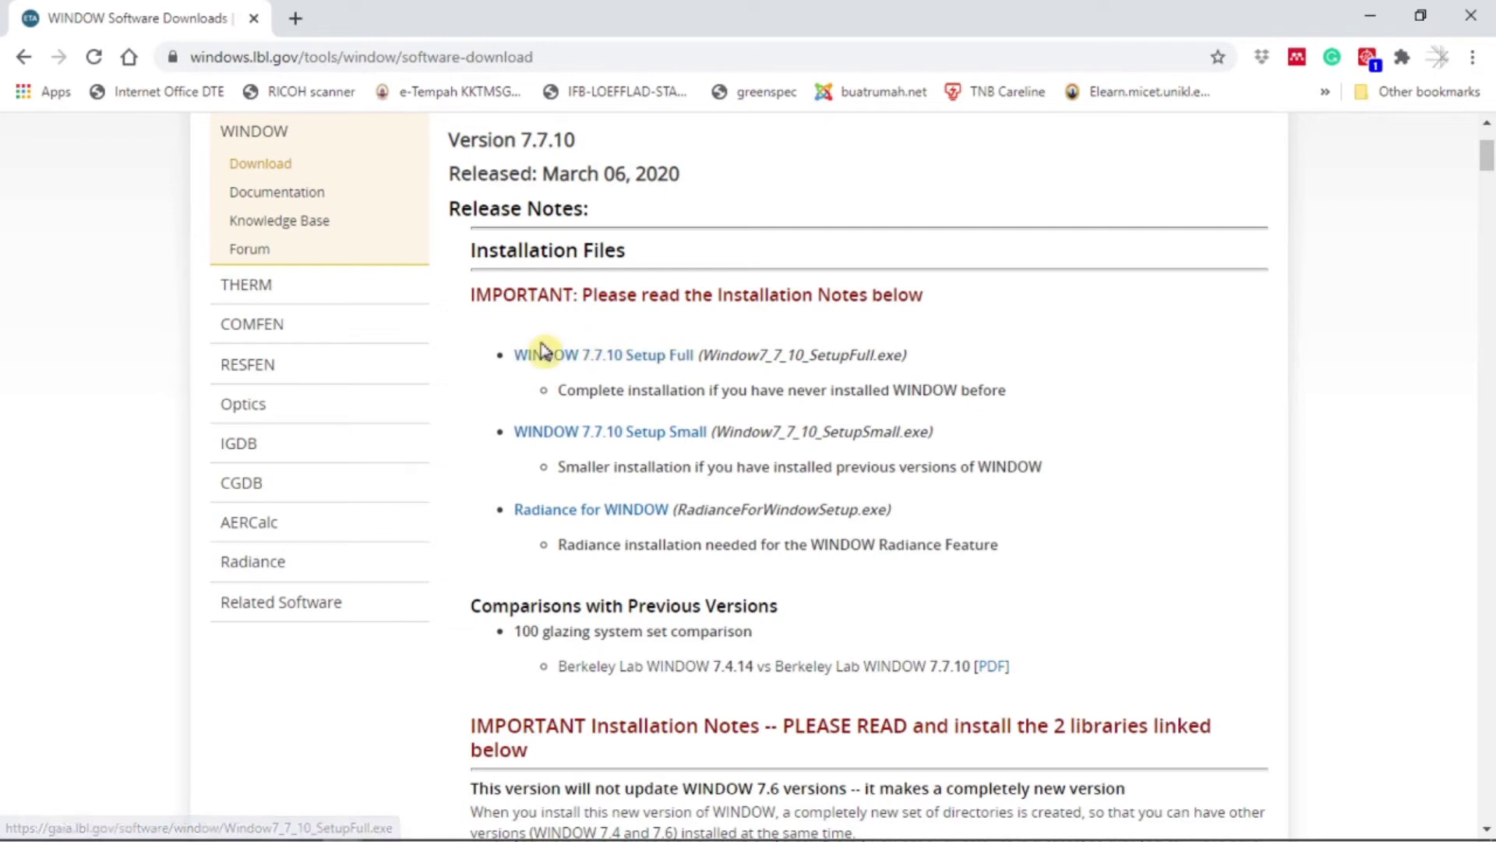
click(561, 357)
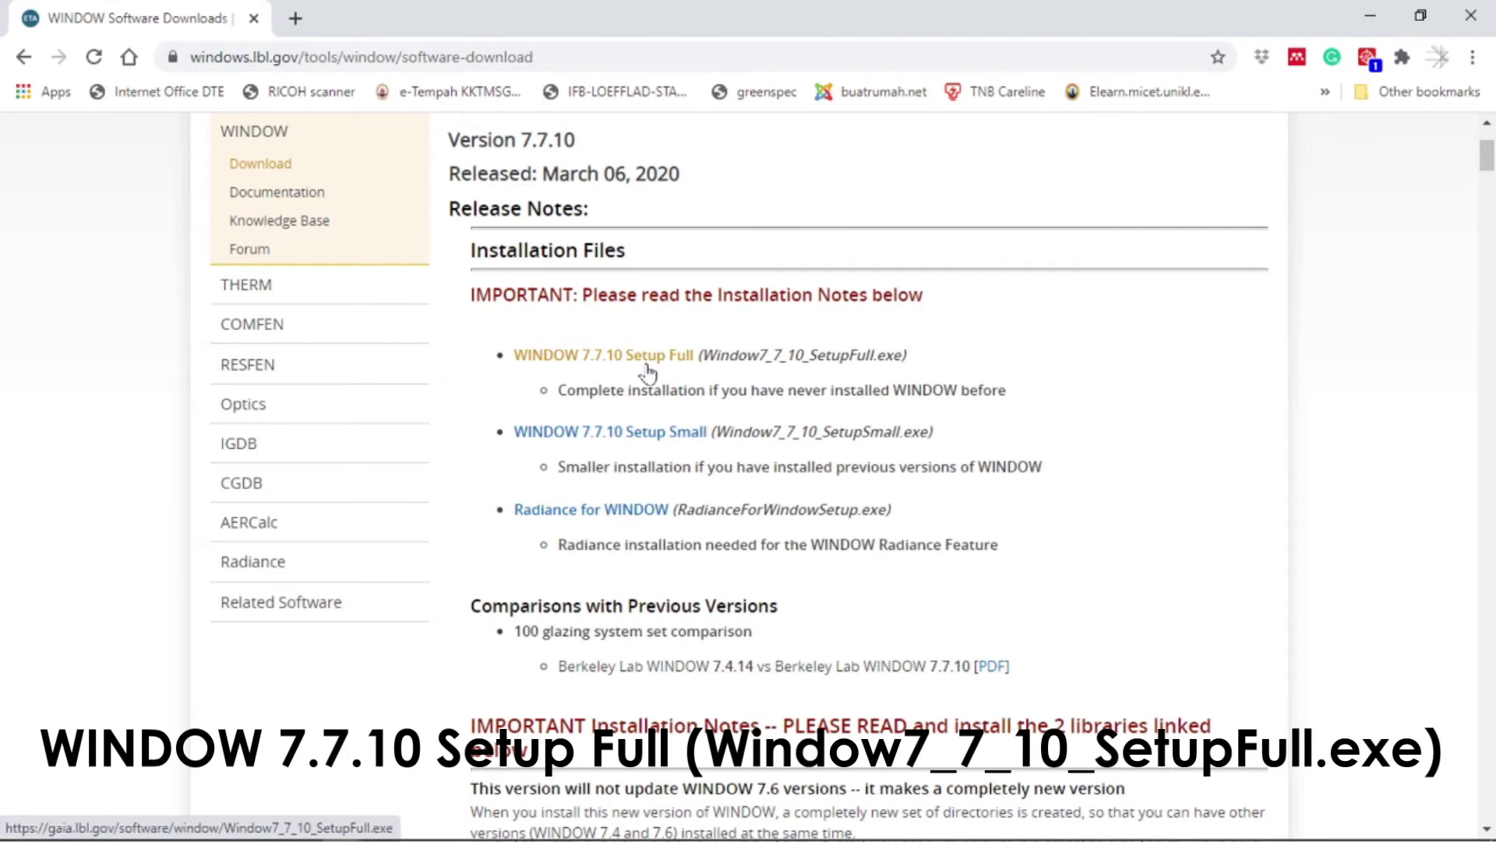
scroll(650, 365, down, 1)
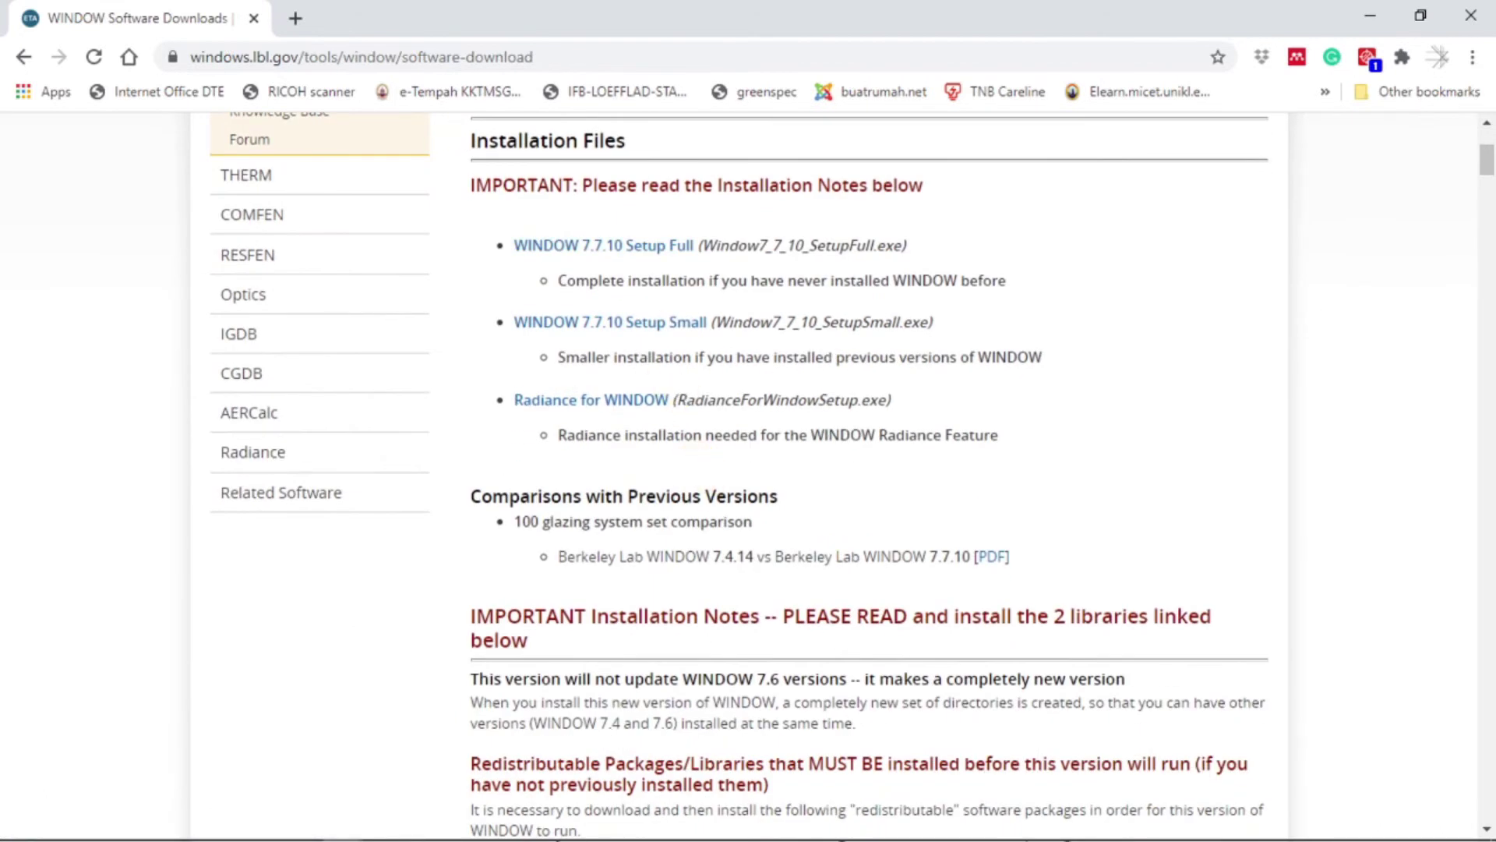
scroll(713, 491, down, 1)
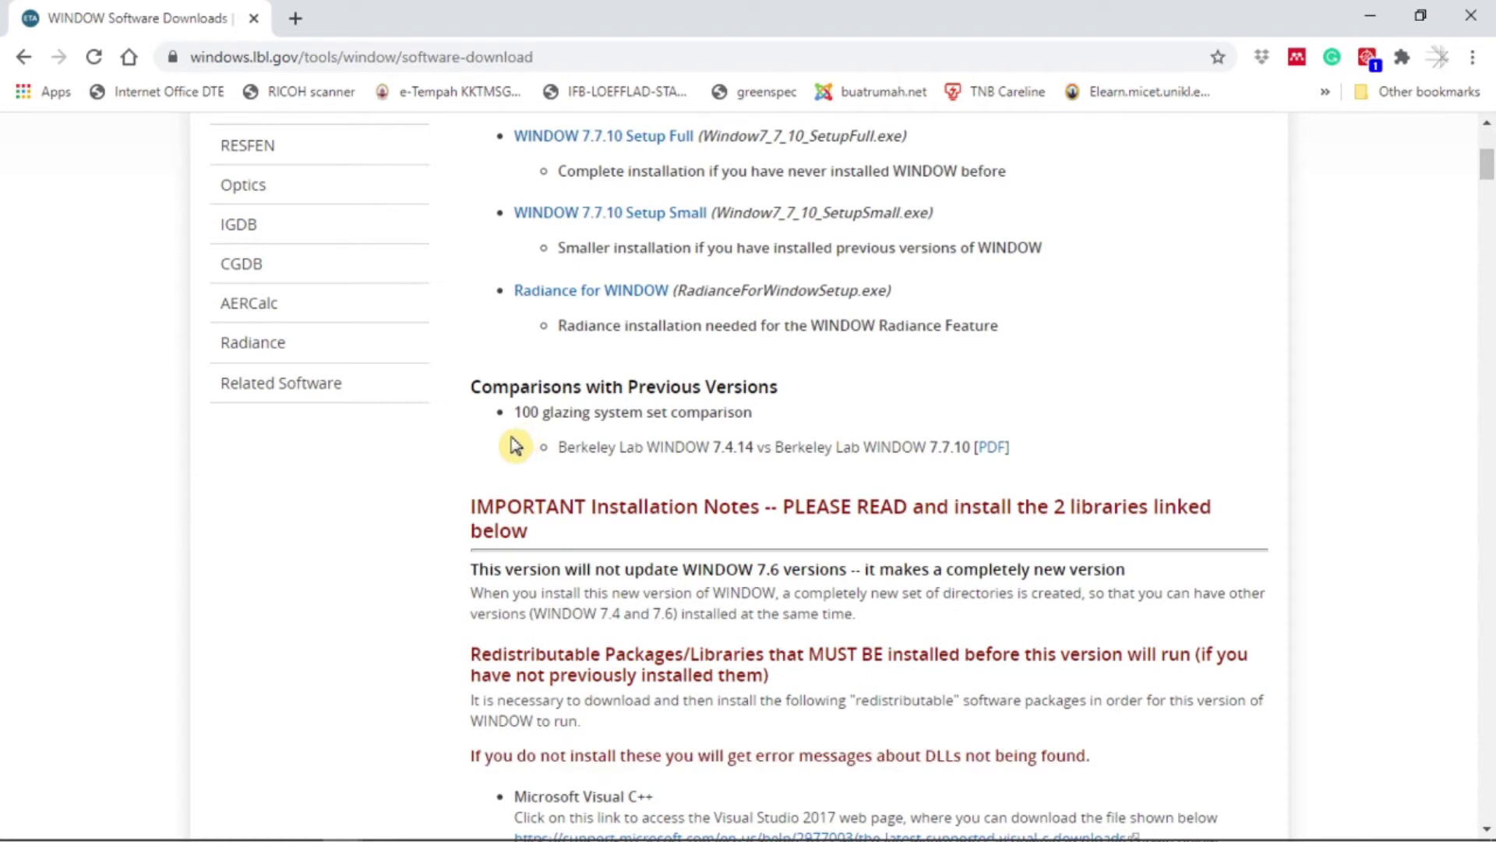
scroll(516, 436, down, 1)
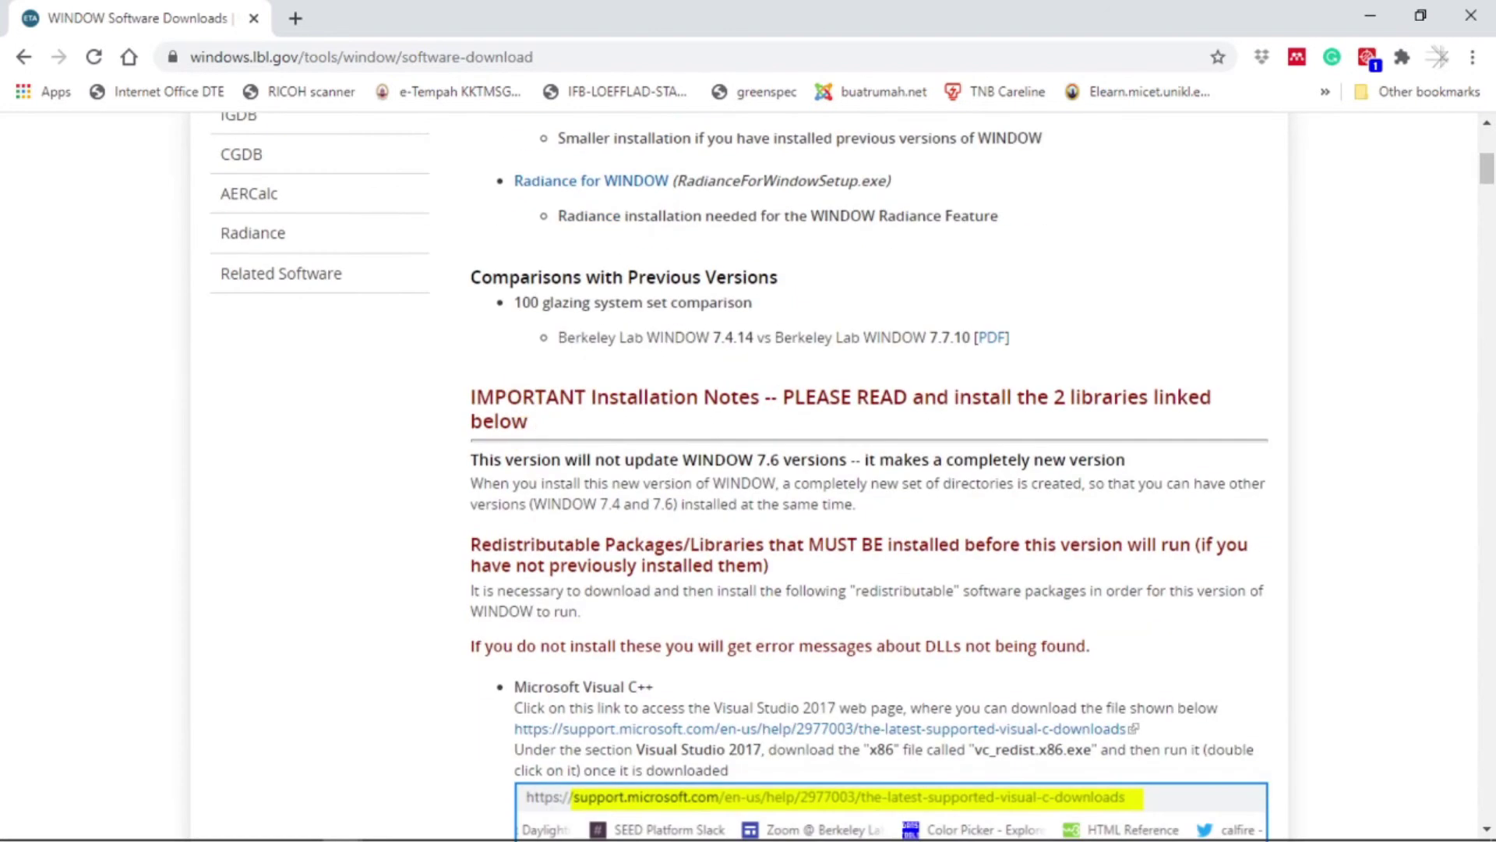
scroll(443, 456, down, 1)
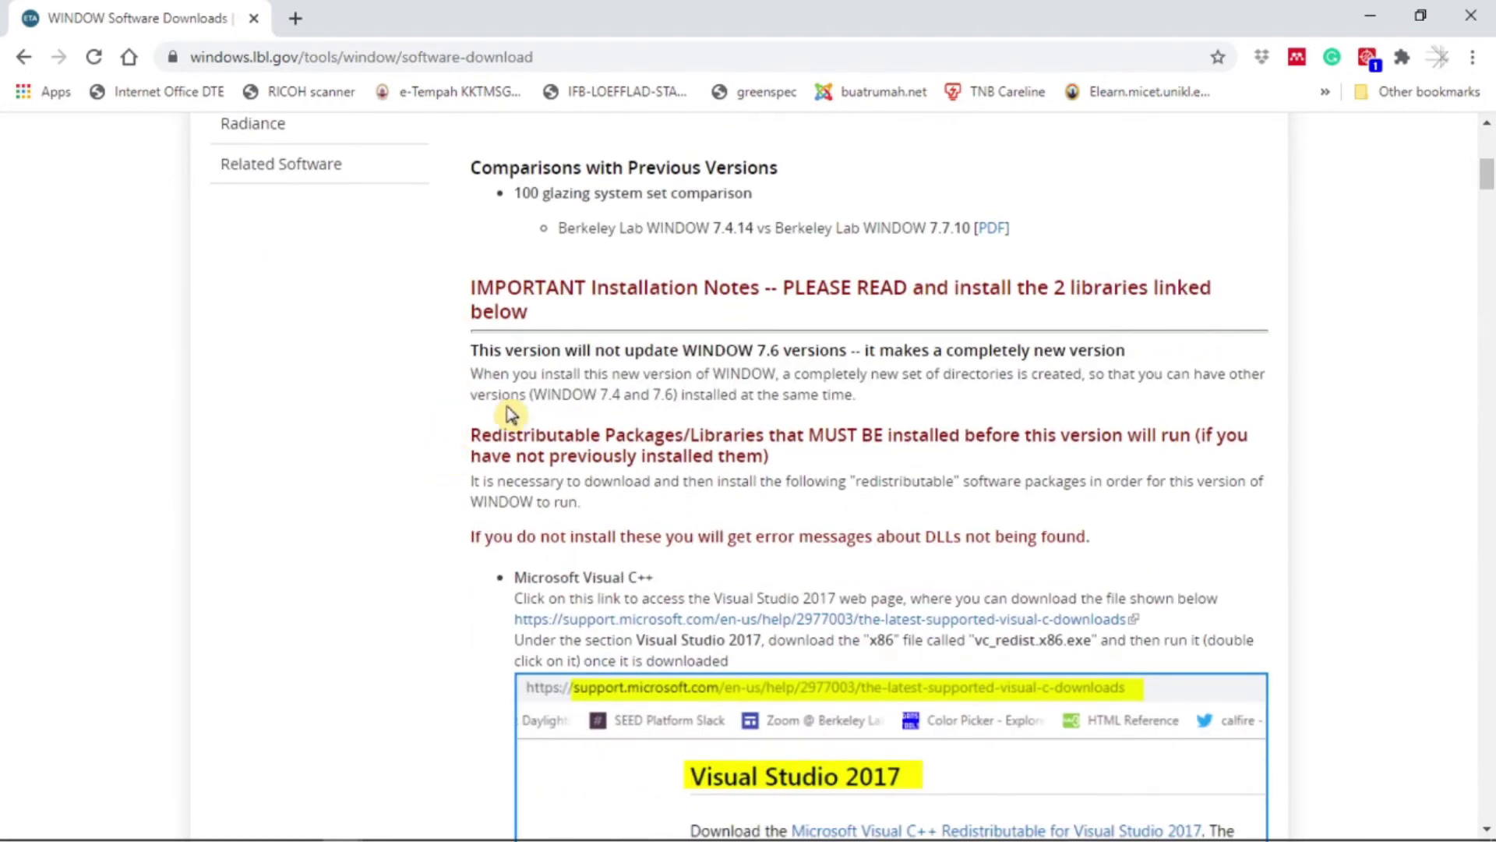
scroll(691, 312, up, 3)
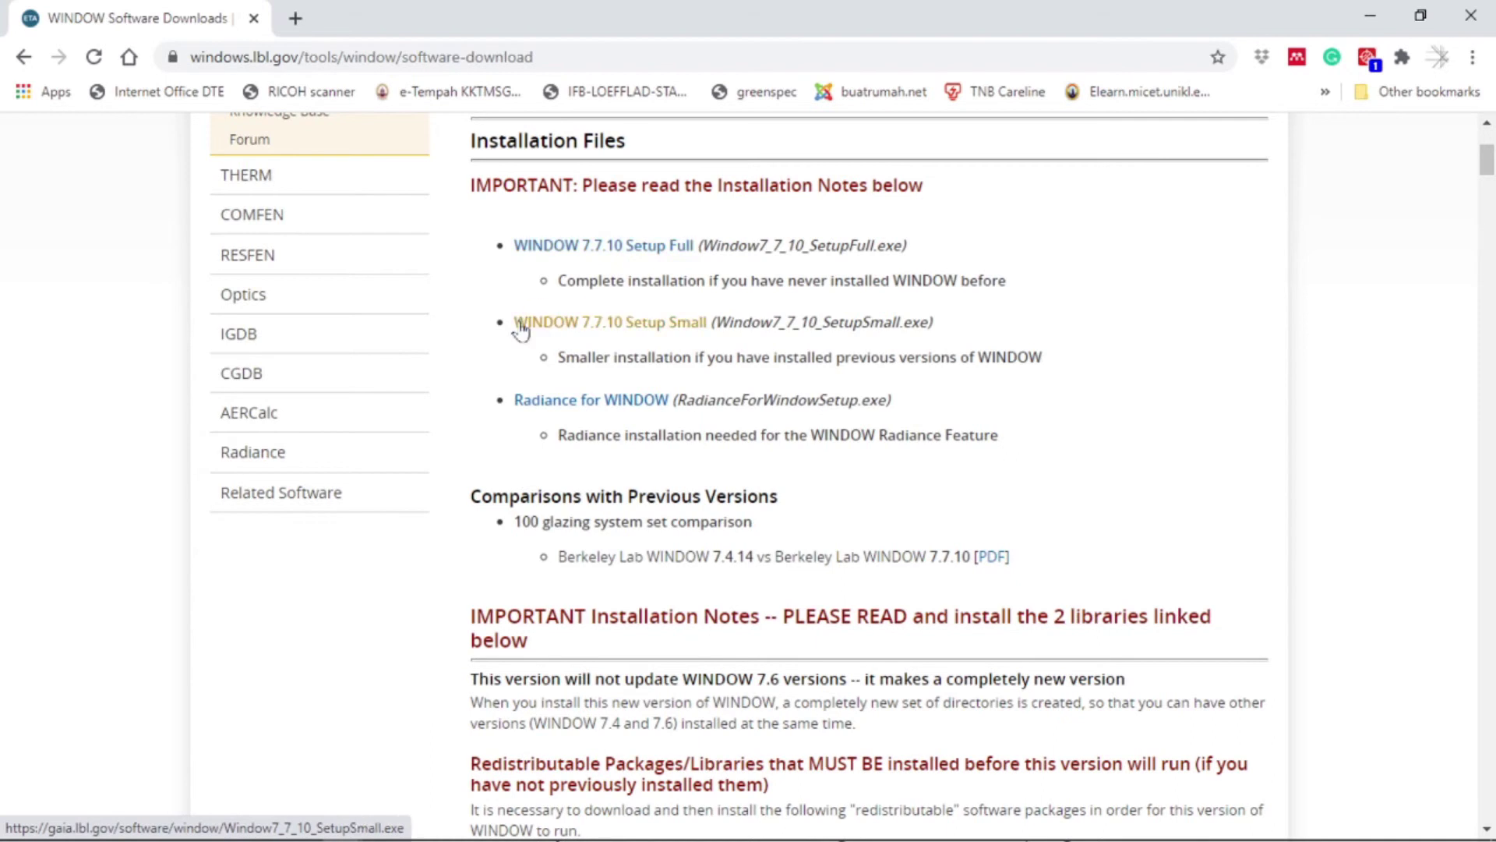
scroll(503, 359, down, 1)
scroll(479, 411, down, 1)
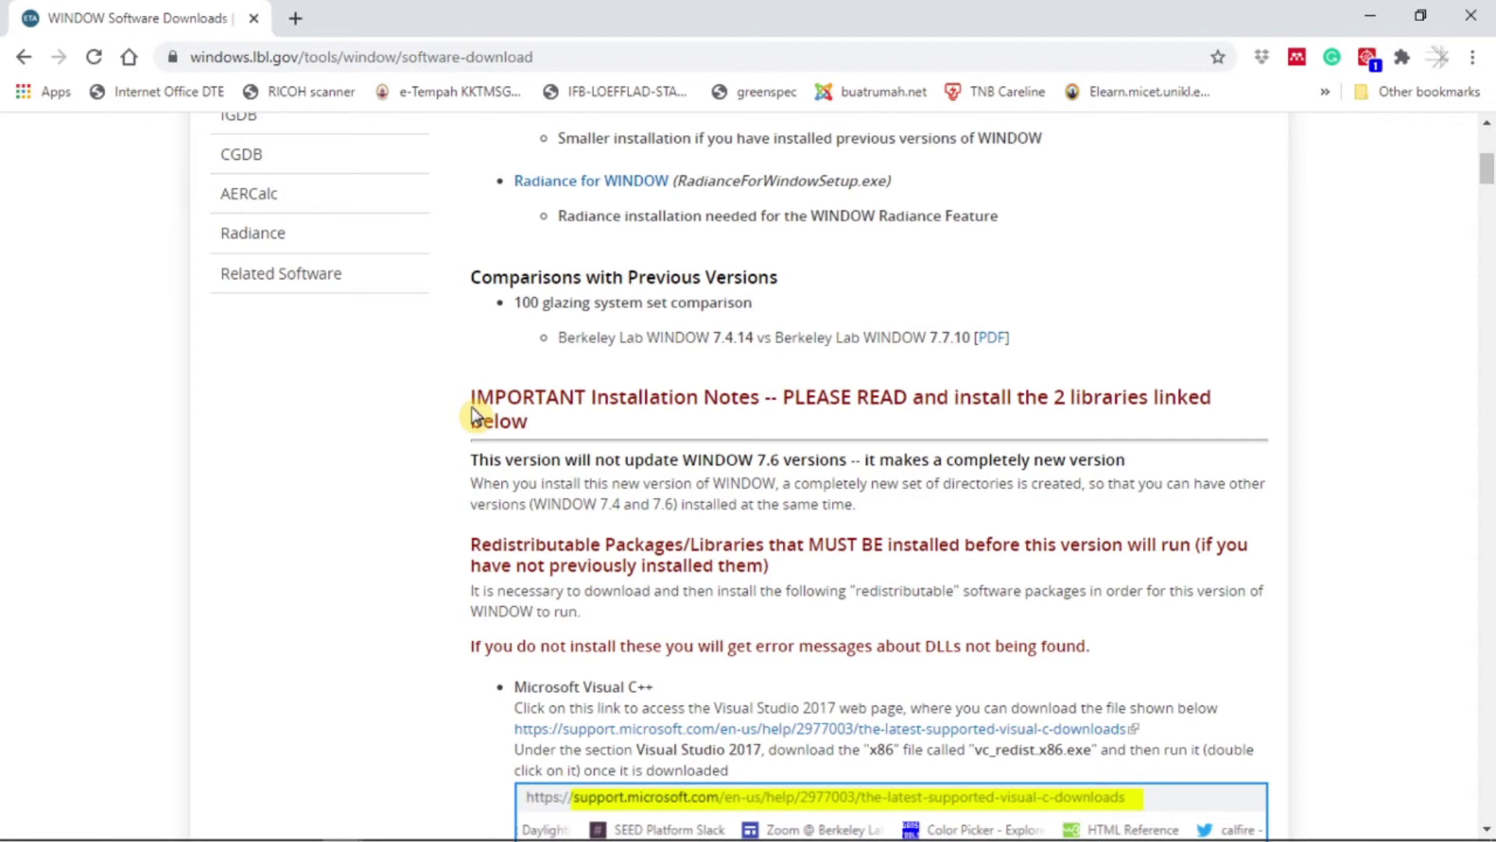
scroll(481, 448, down, 1)
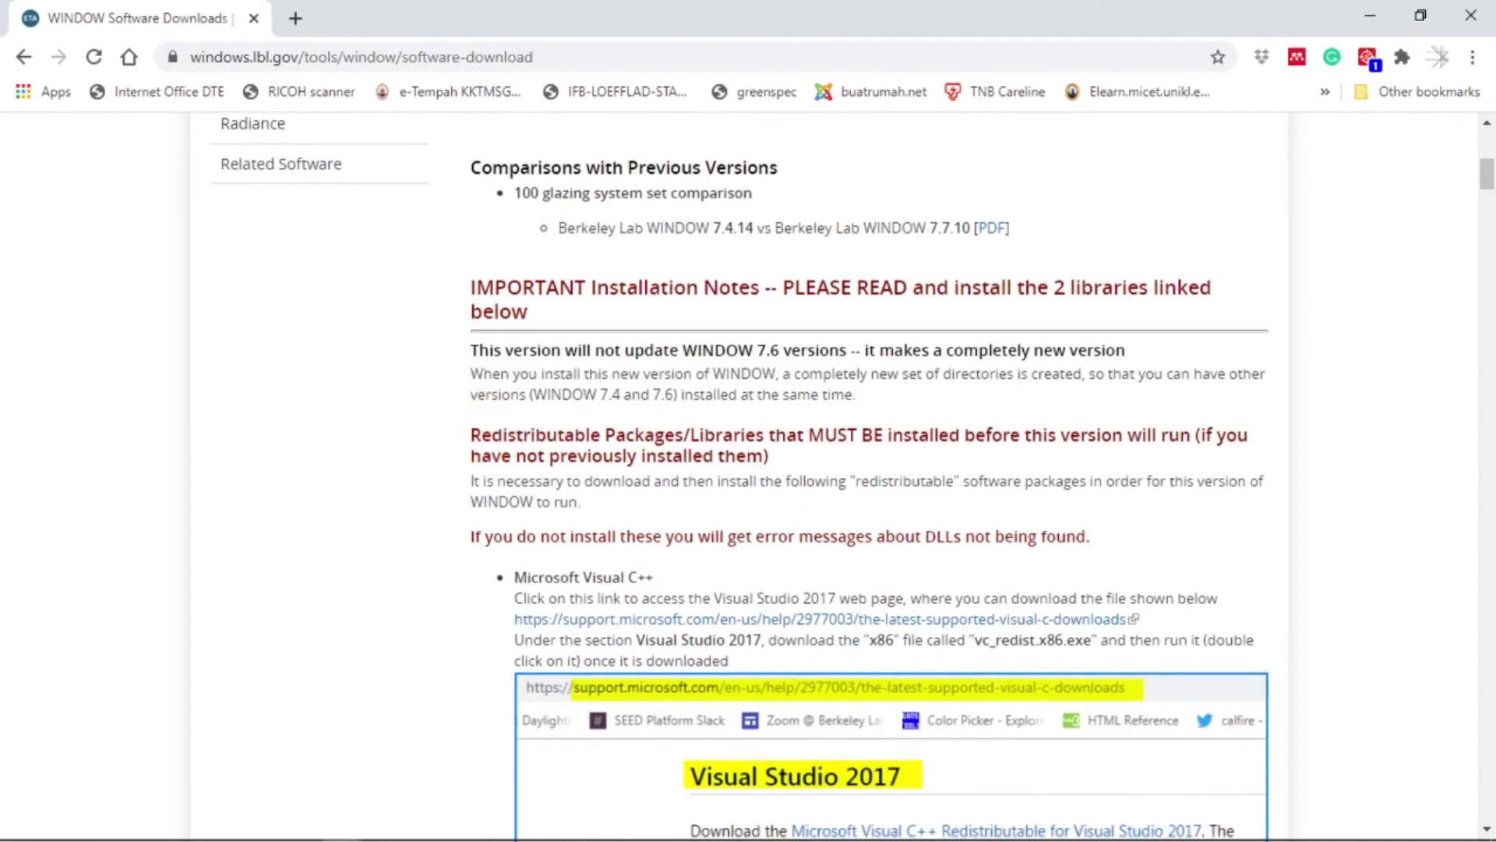
scroll(481, 448, down, 3)
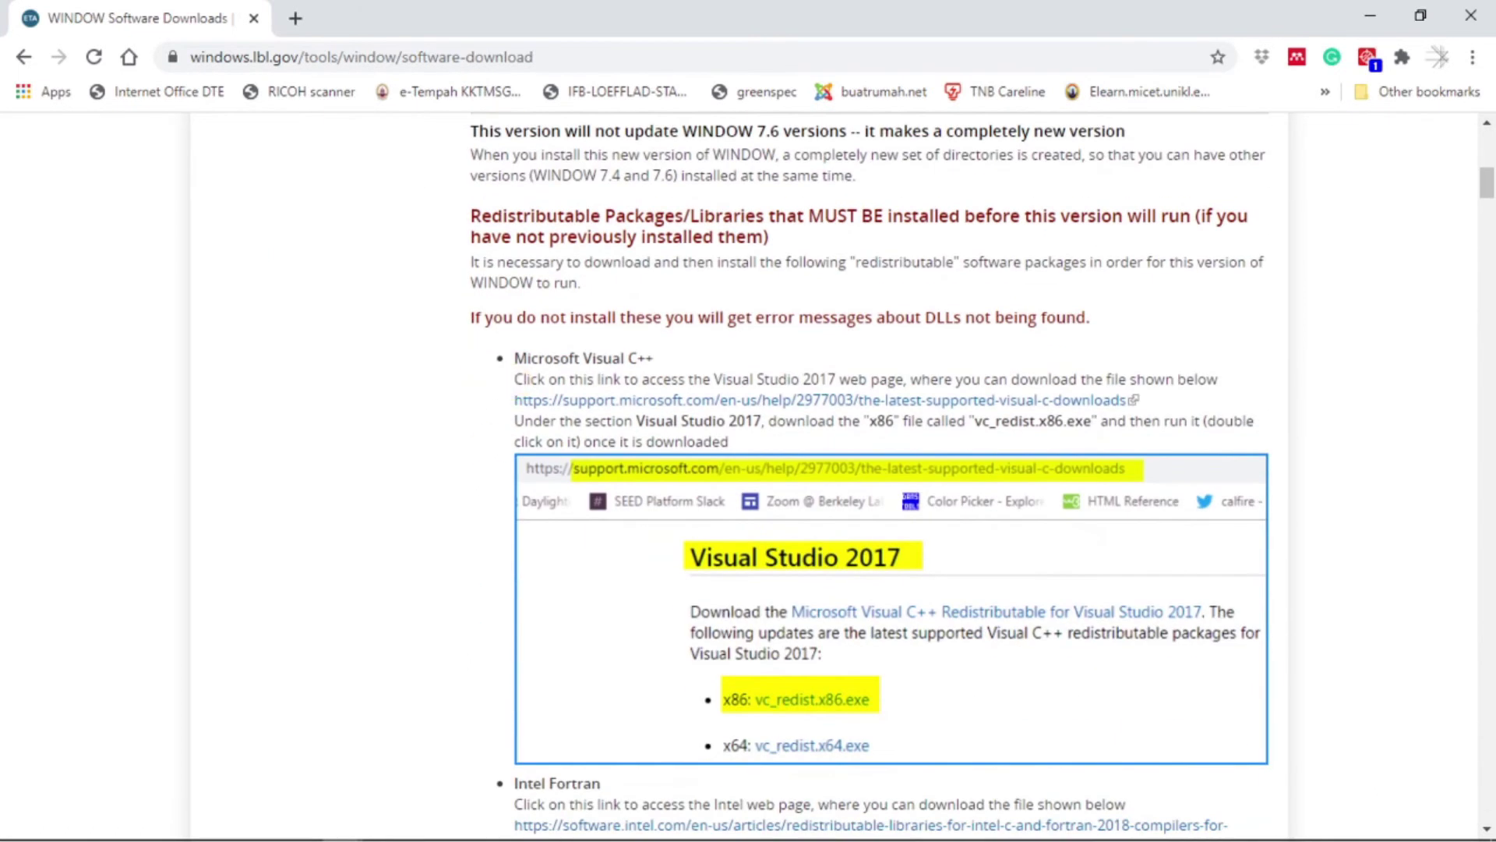
drag(514, 358, 657, 363)
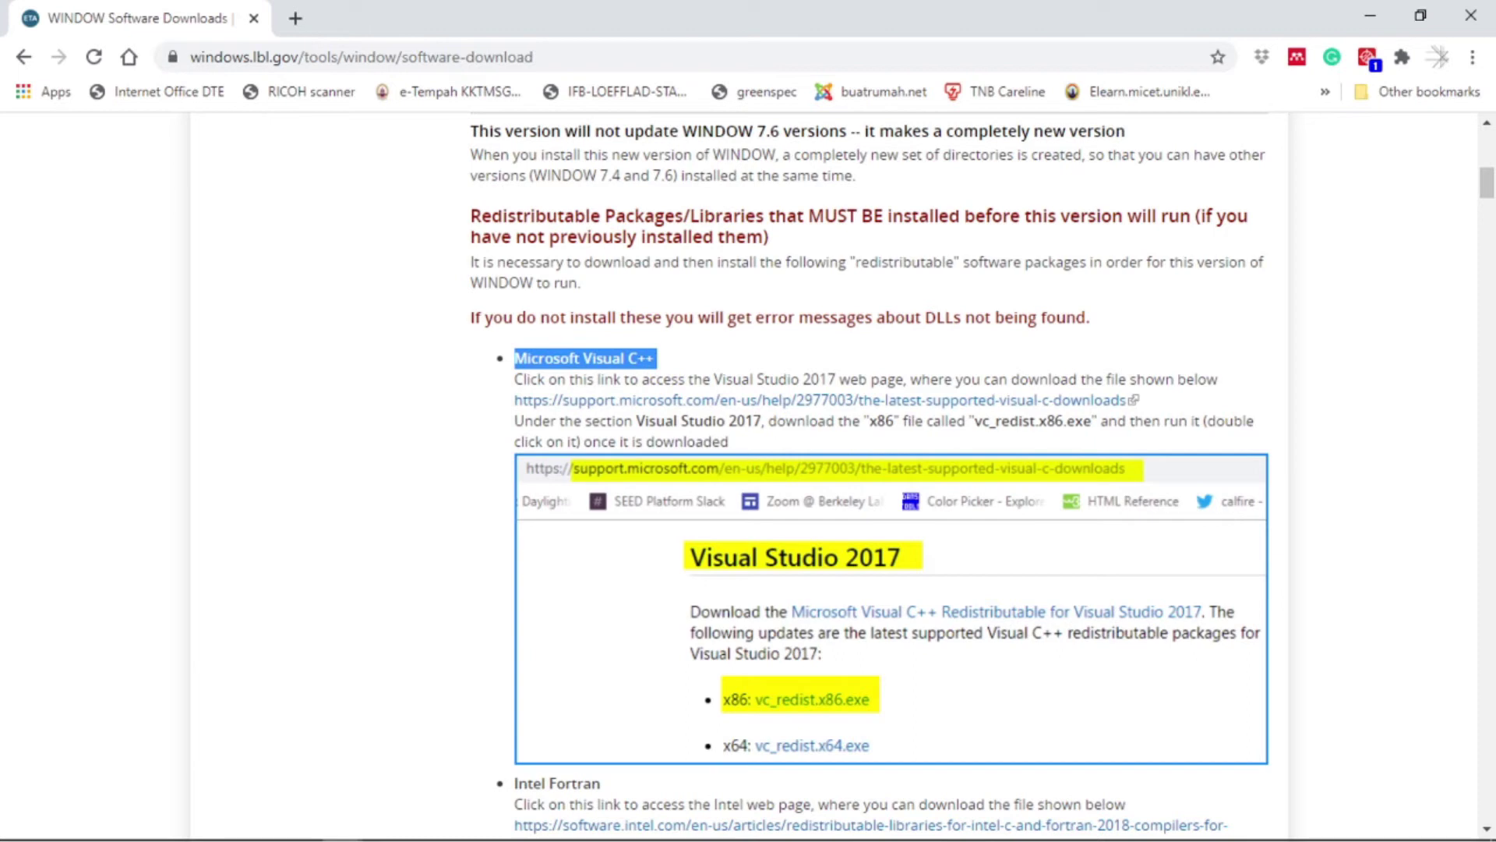
Open Microsoft's latest Visual C++ downloads article and download the x86 vc_redist.x86.exe.
click(630, 402)
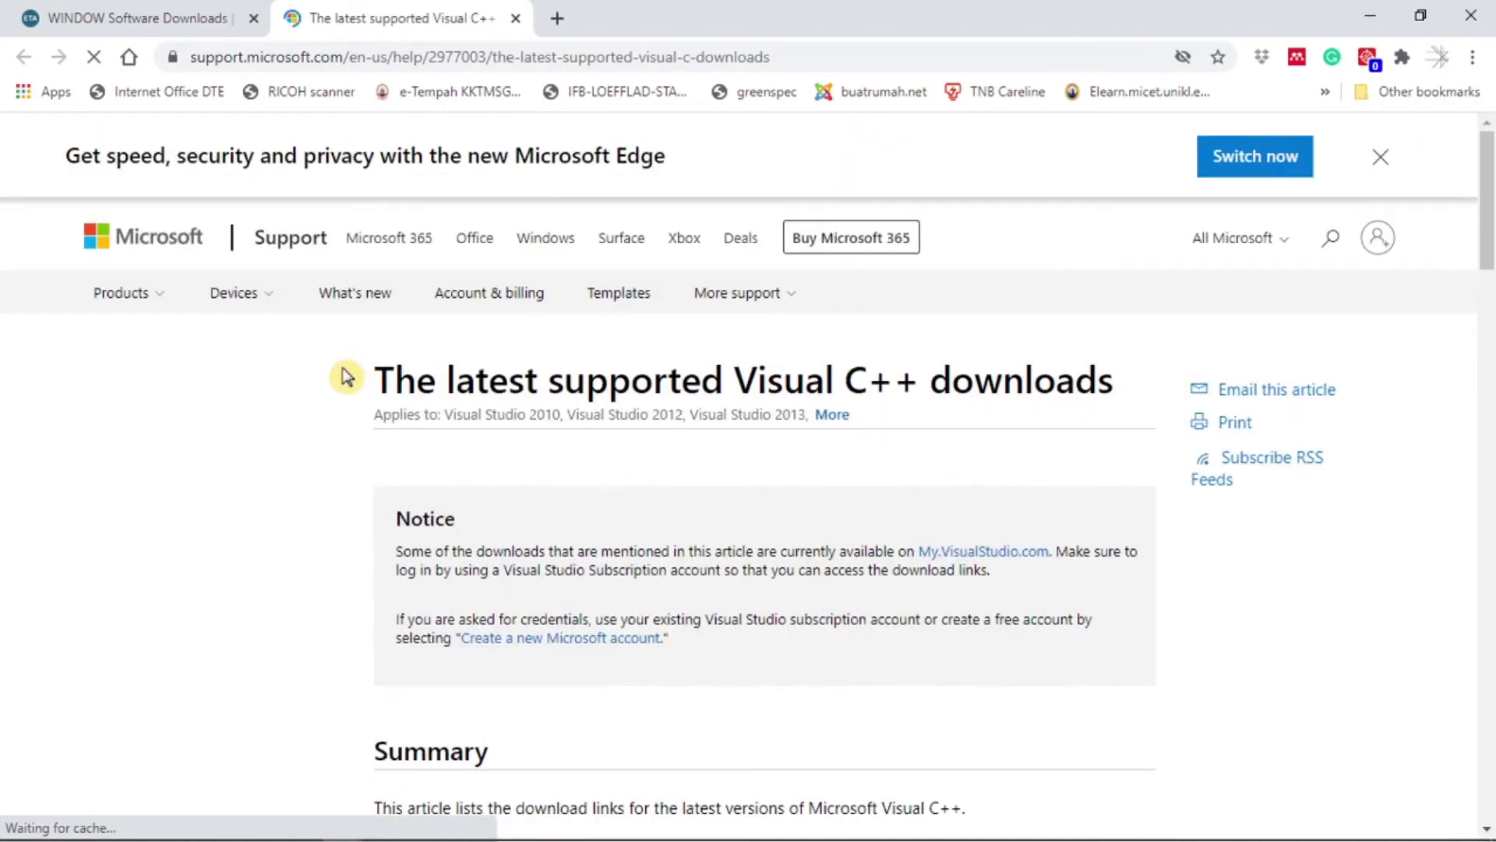
scroll(414, 407, down, 2)
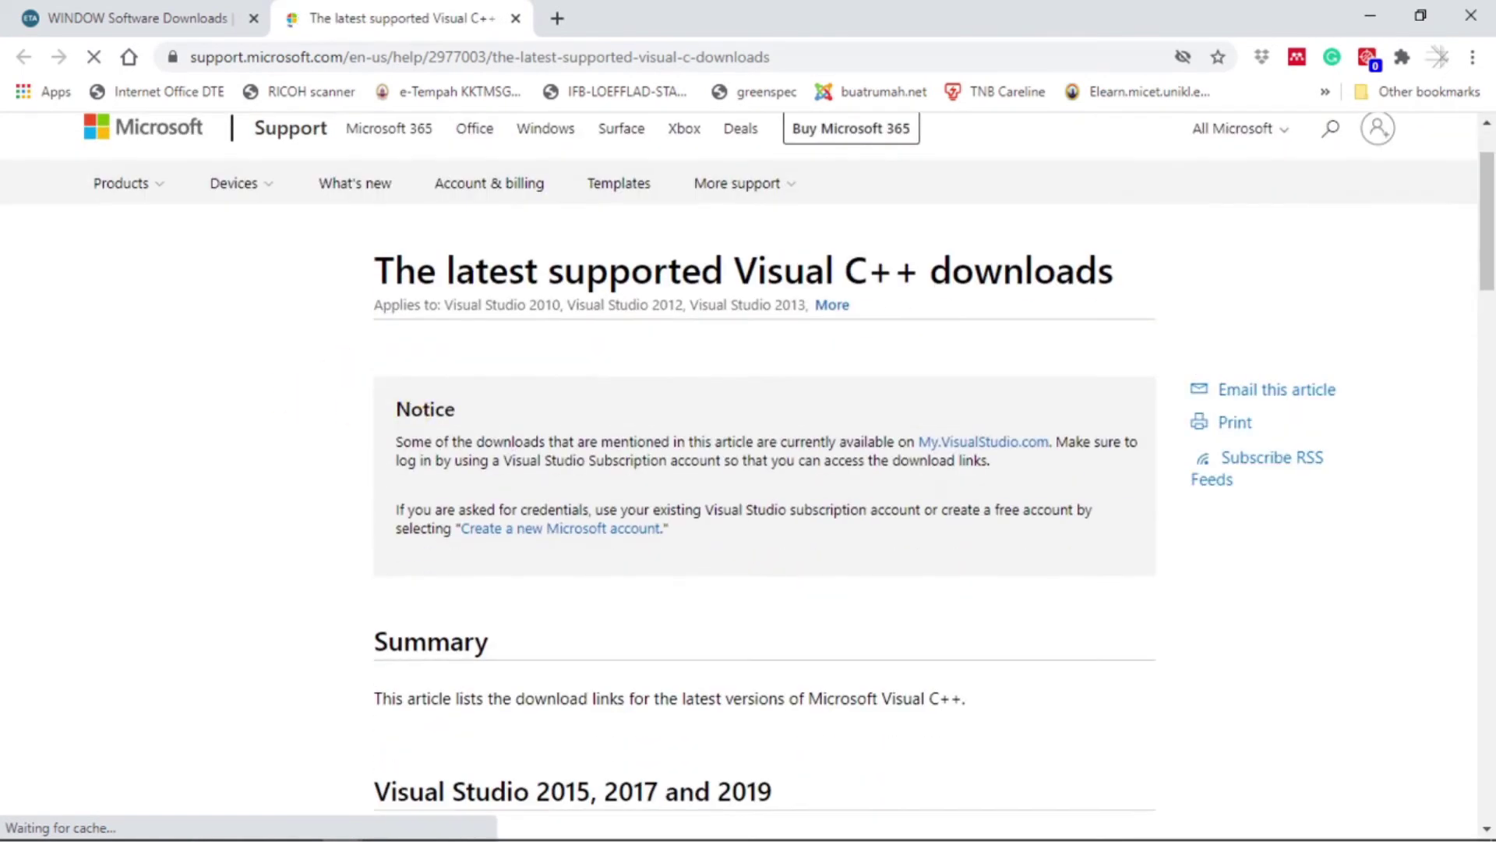
scroll(350, 343, down, 2)
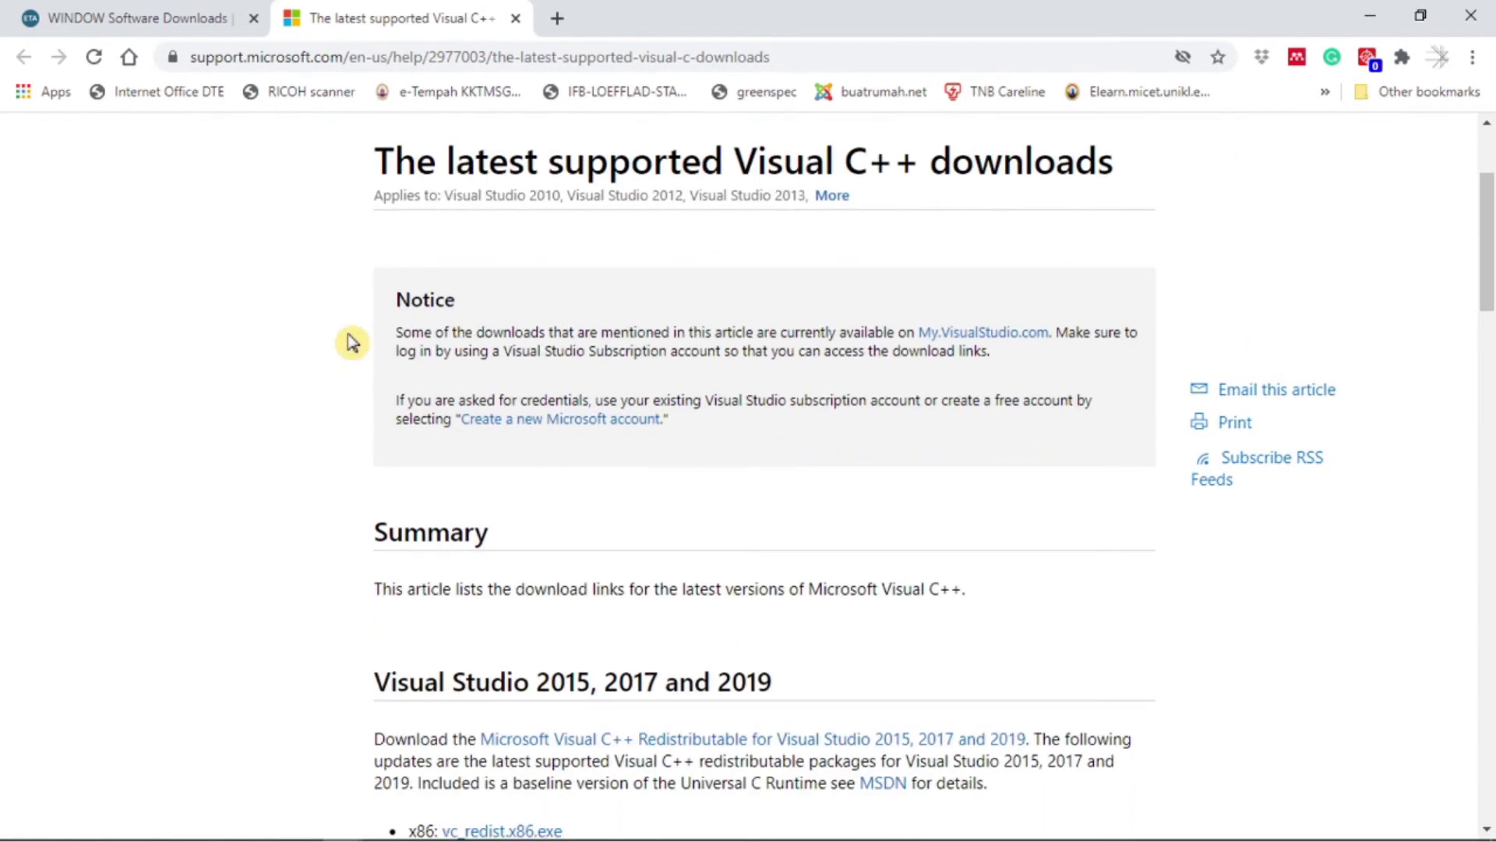
scroll(351, 342, down, 5)
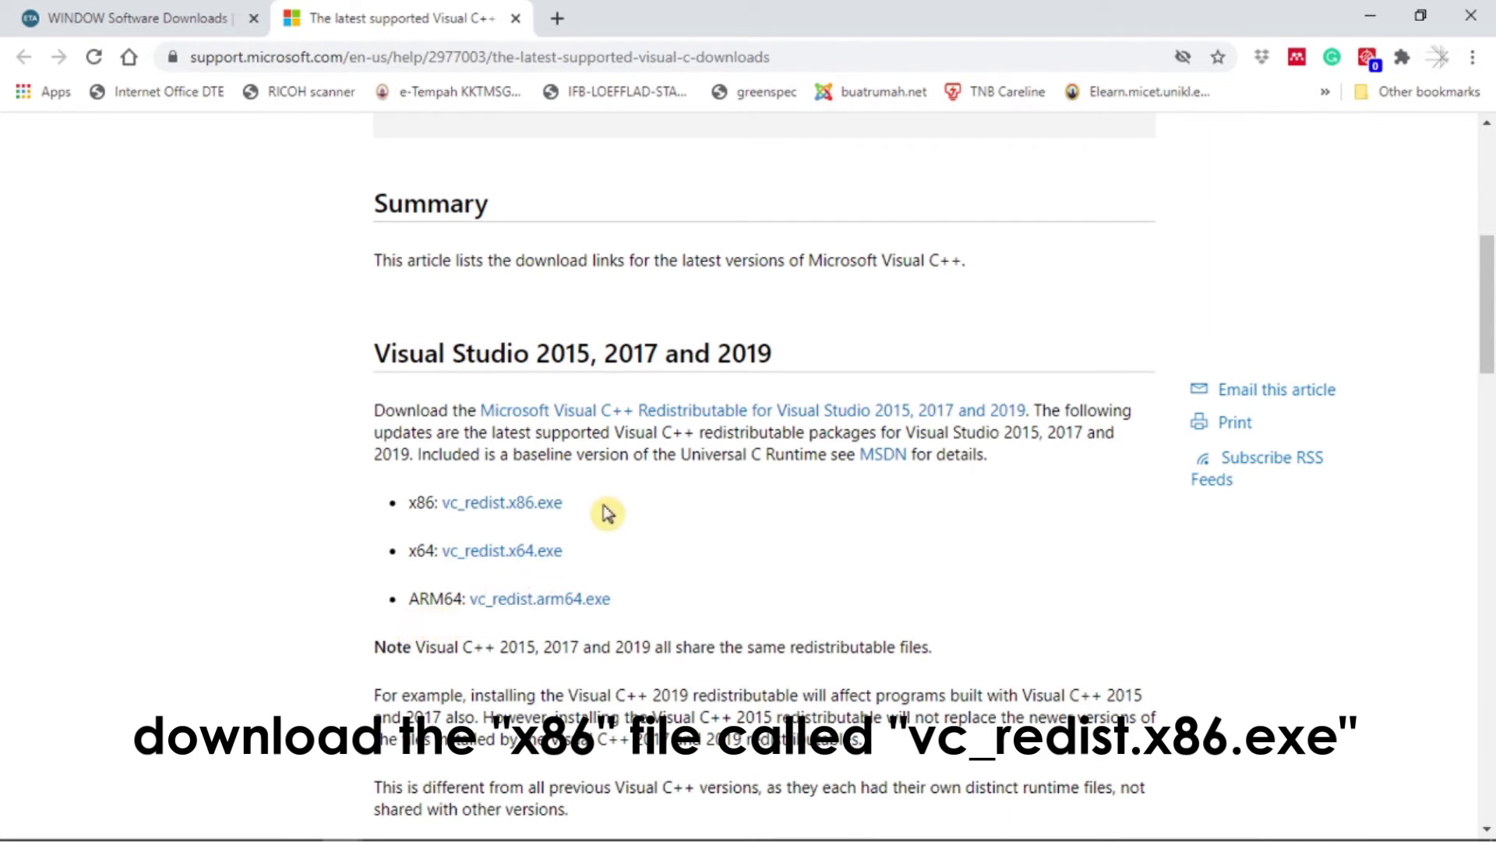
drag(406, 503, 425, 505)
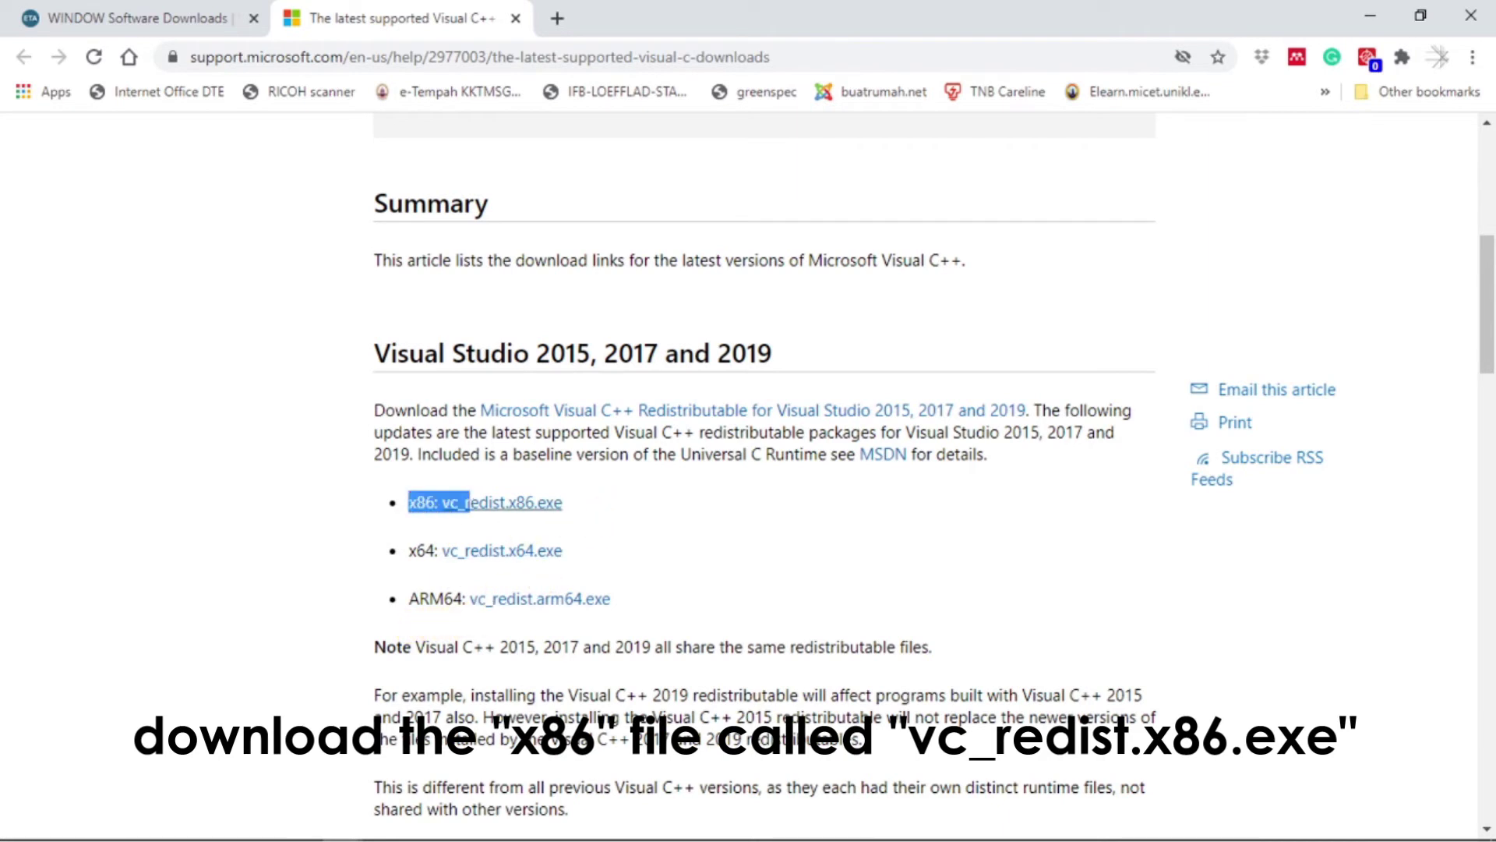
click(481, 508)
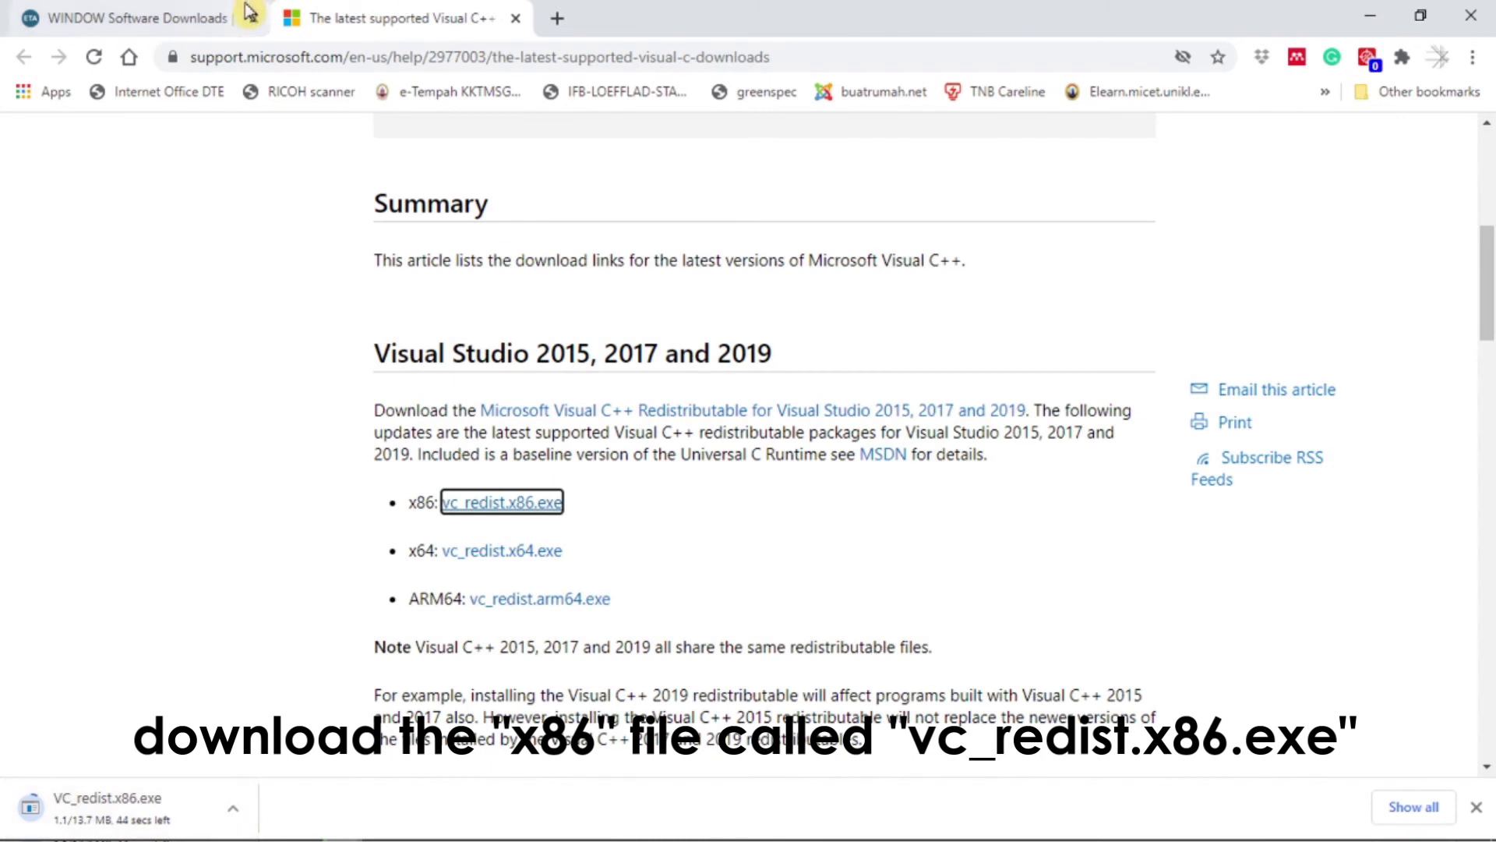
Return to the WINDOW downloads tab and scroll to the Intel Fortran requirement and its link.
click(132, 21)
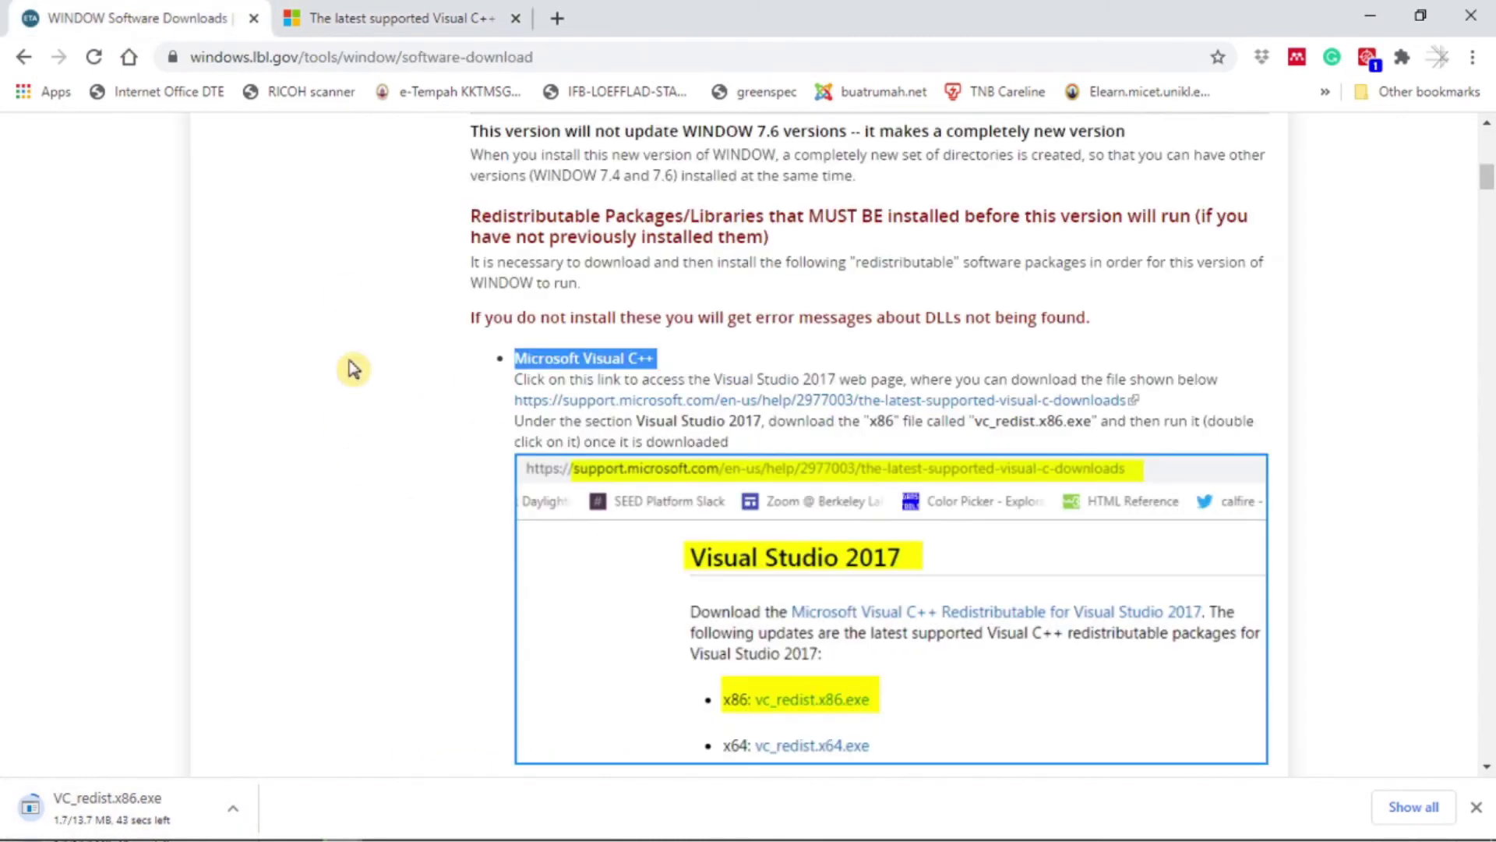
scroll(364, 351, down, 5)
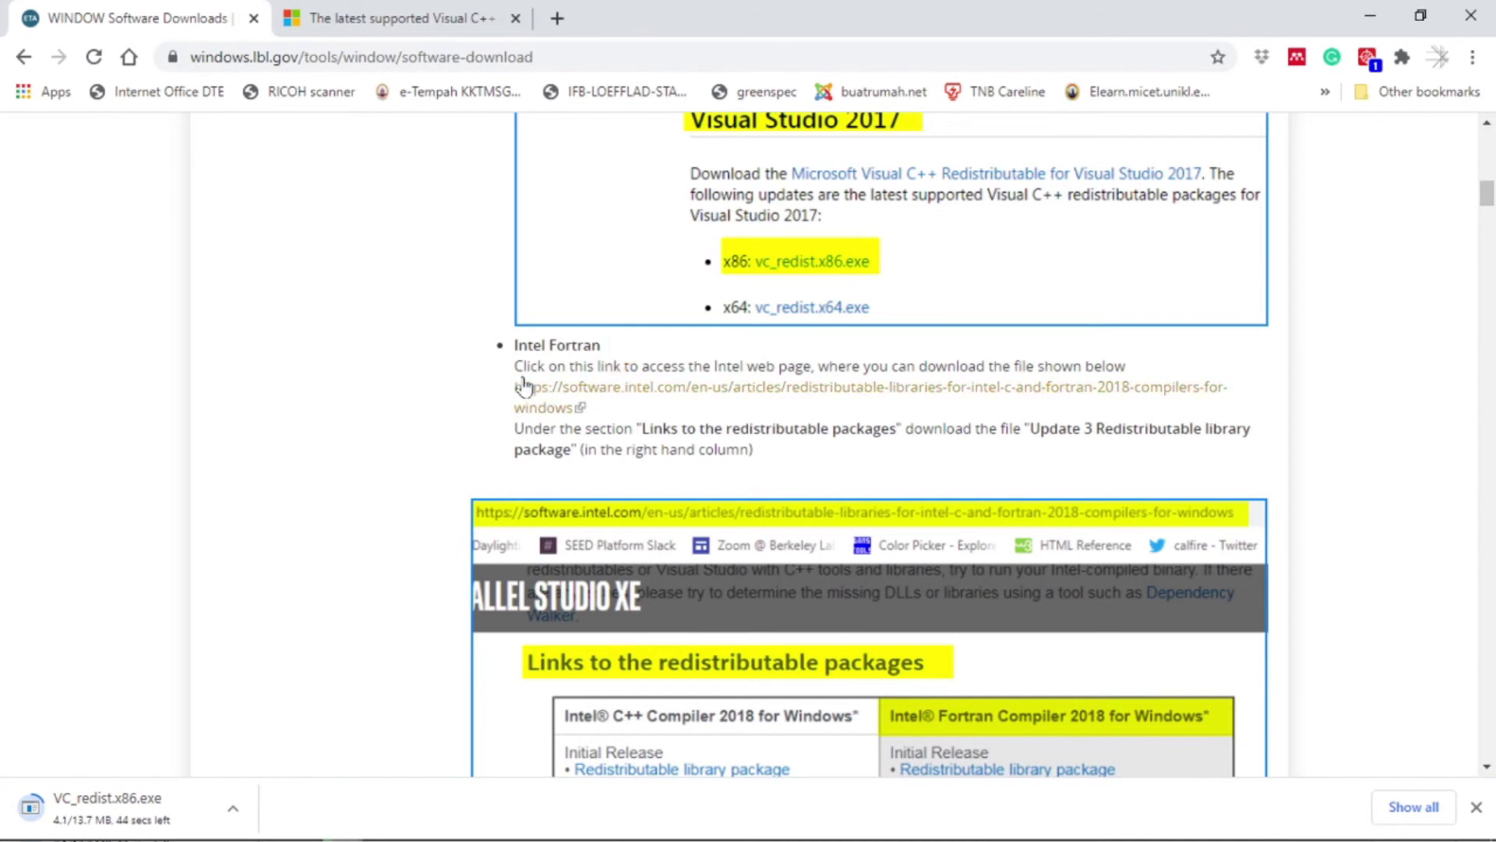
scroll(418, 408, down, 2)
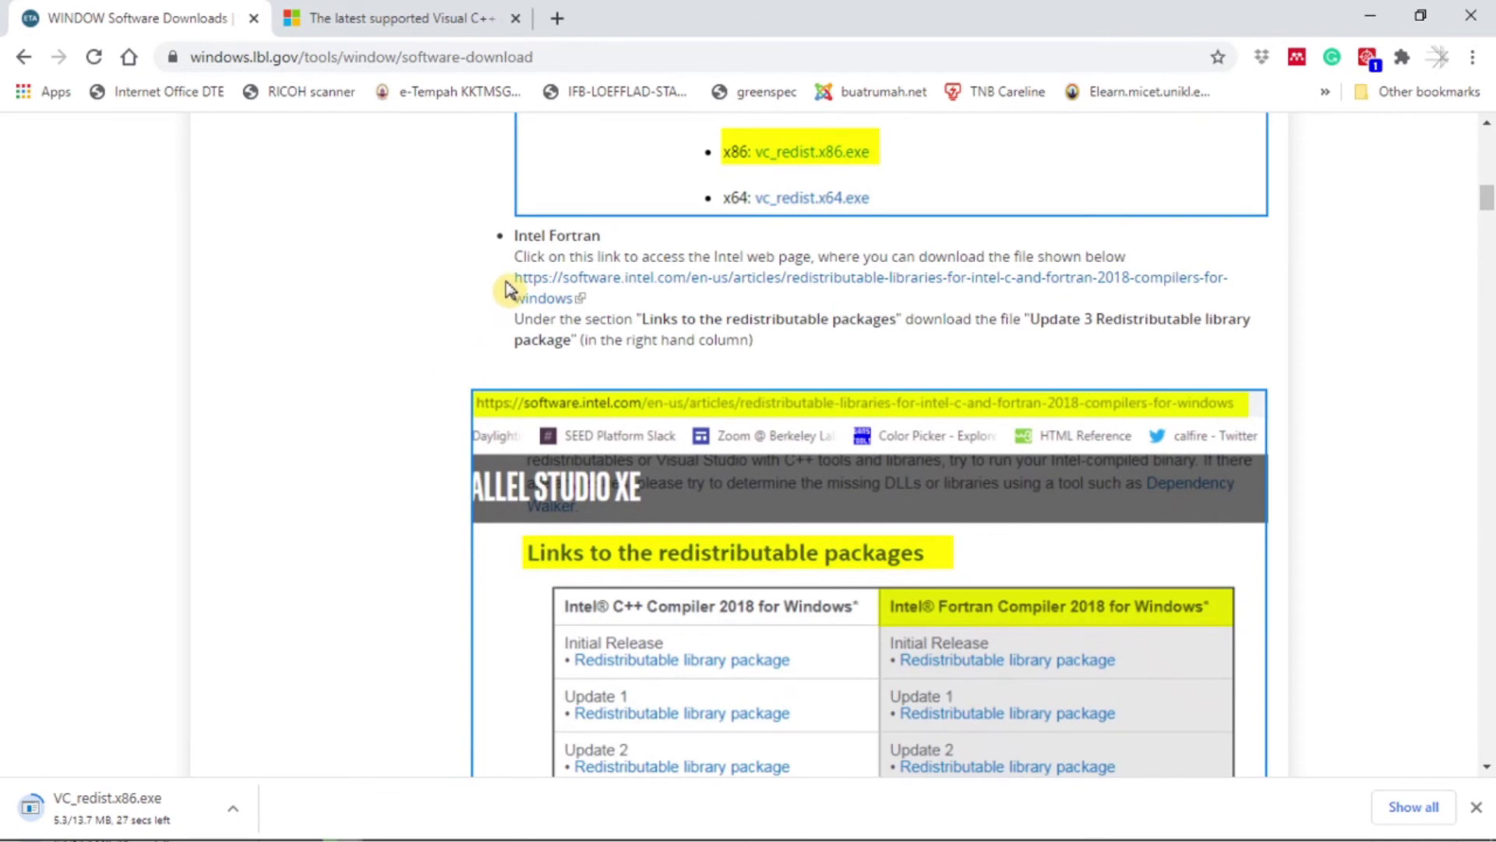
On Intel's Redistributable Libraries page, download the Fortran Compiler 2018 Update 3 library package.
click(598, 282)
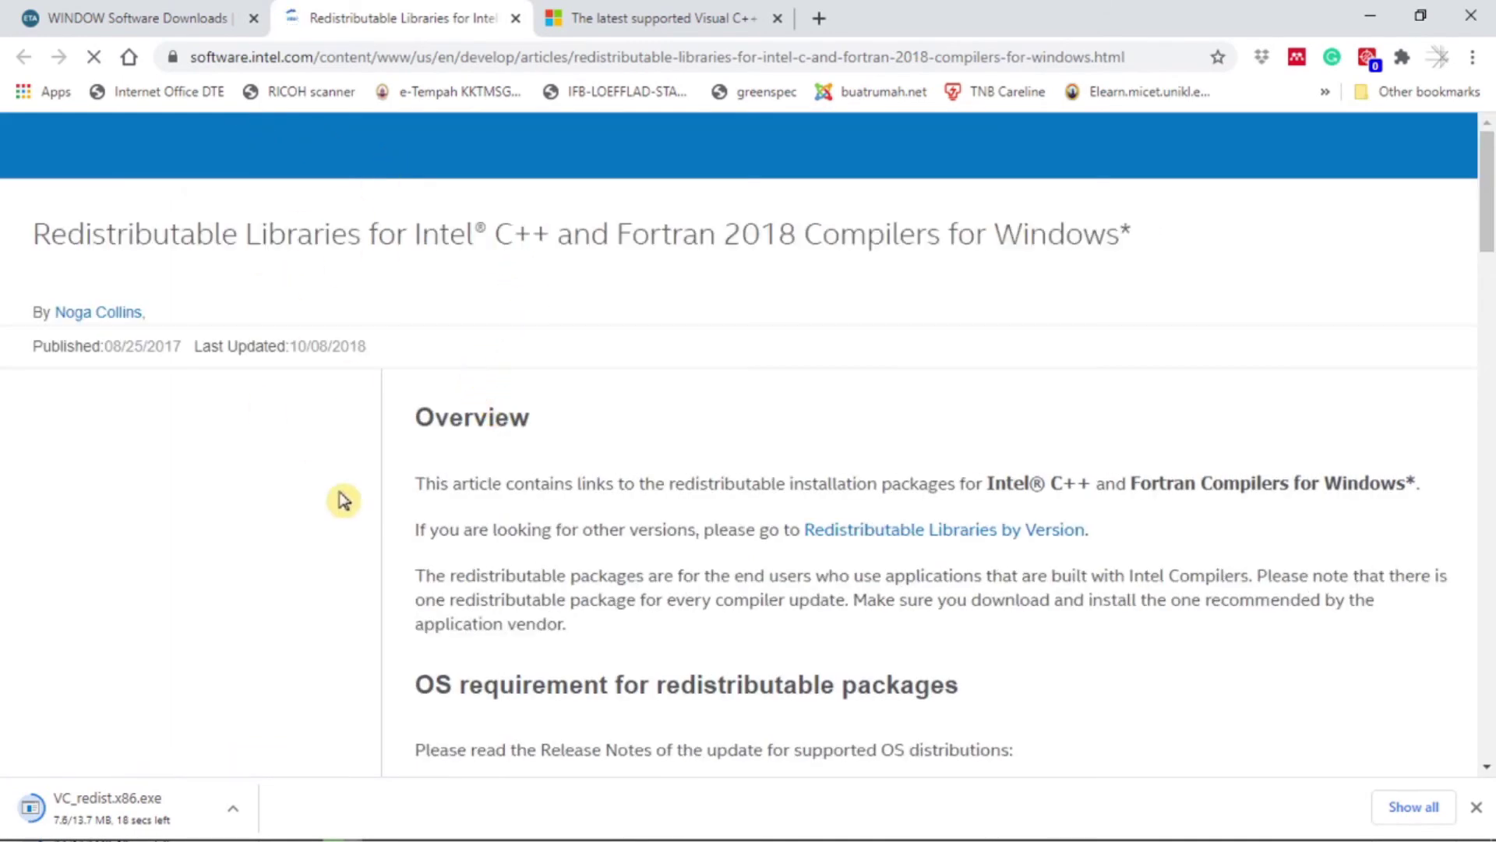
scroll(331, 476, down, 4)
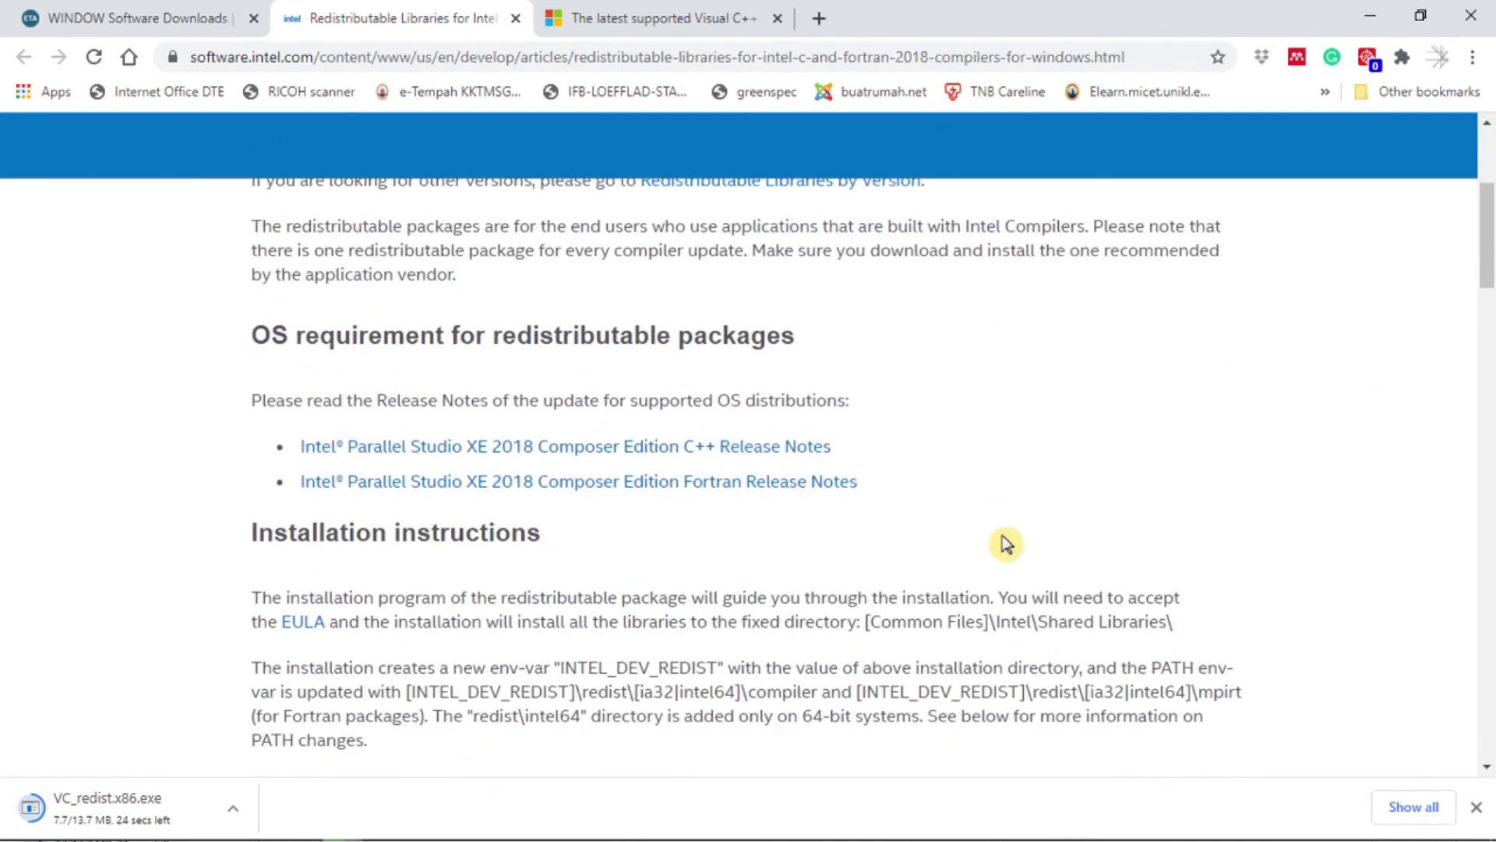
scroll(1031, 530, down, 3)
scroll(1031, 530, down, 4)
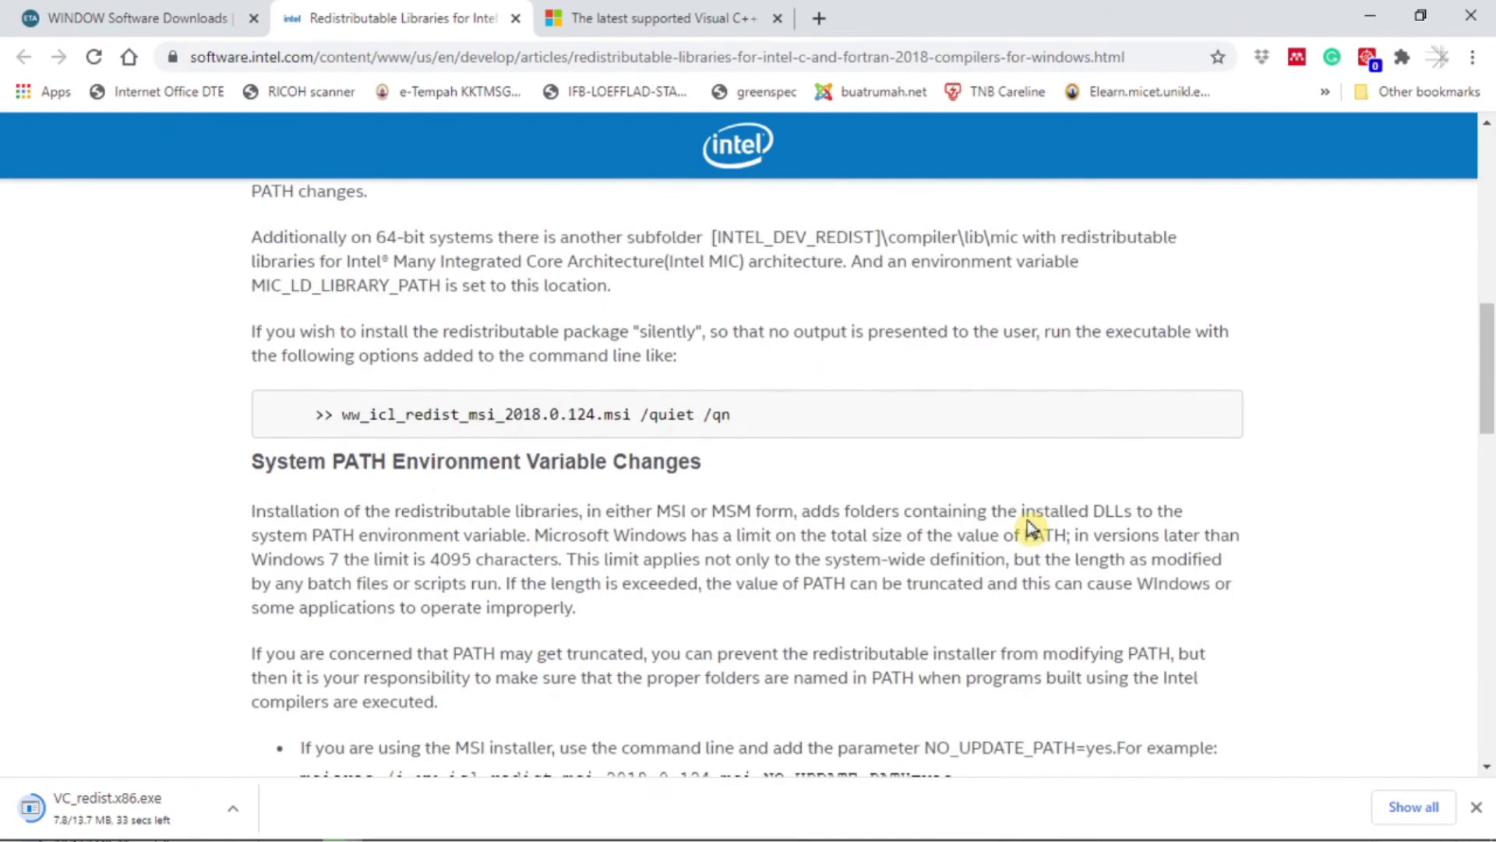
scroll(1031, 530, down, 2)
scroll(1031, 530, down, 5)
scroll(1029, 525, down, 2)
scroll(1029, 524, down, 1)
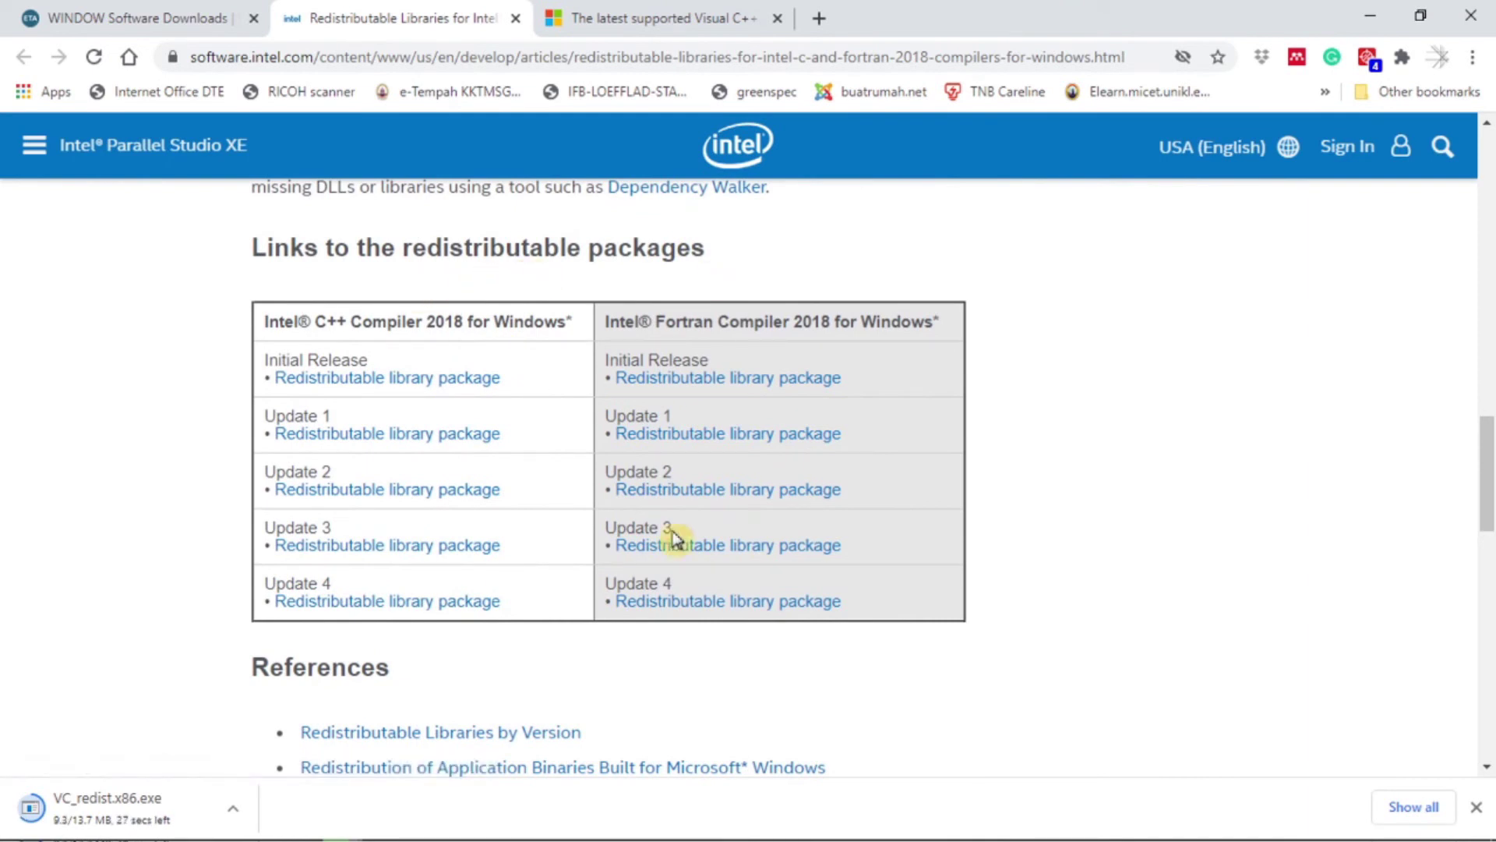
drag(702, 527, 605, 528)
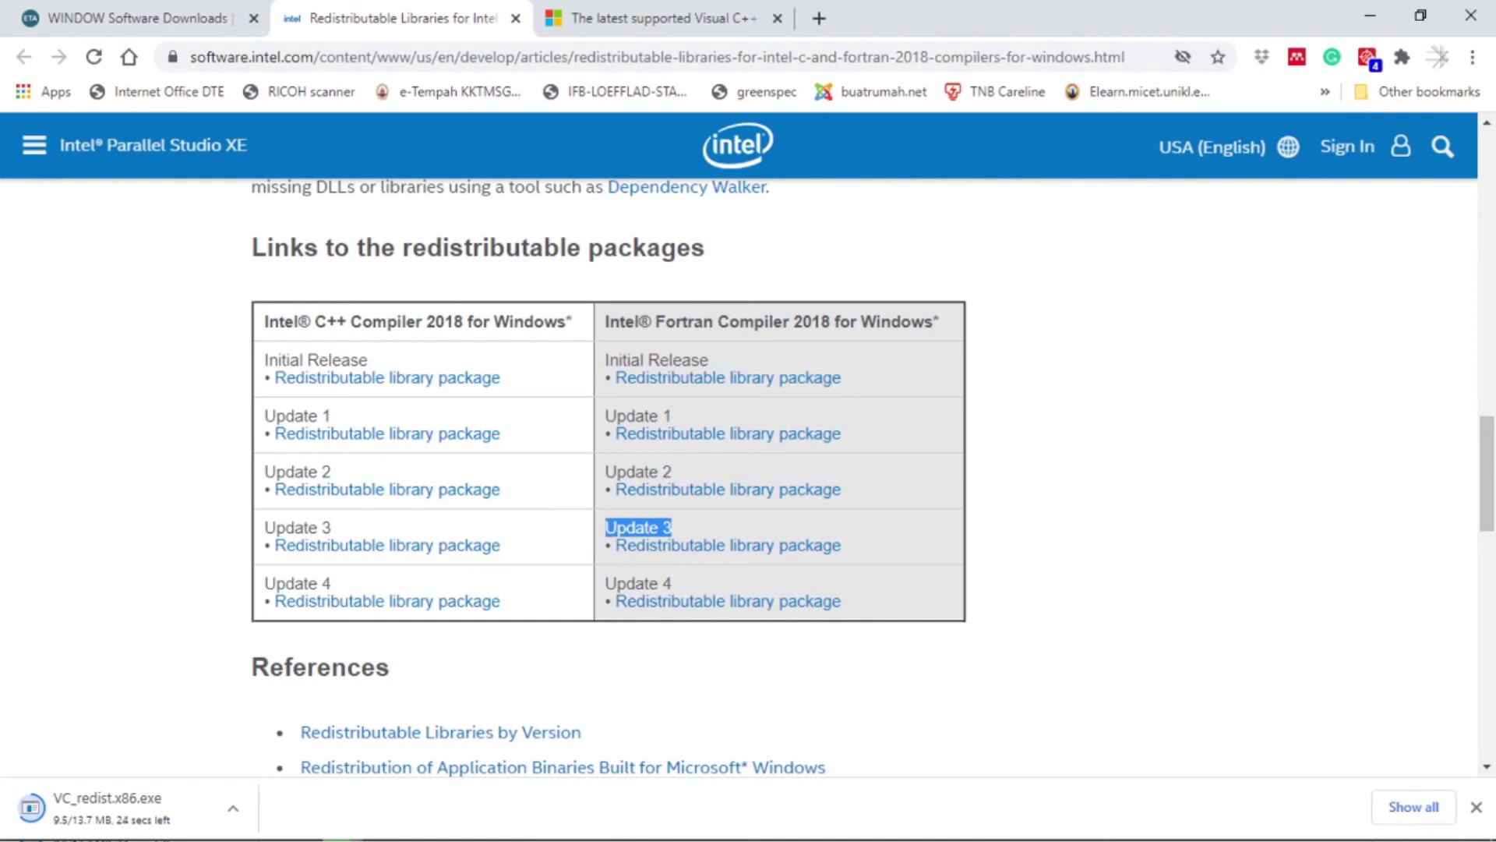
click(727, 546)
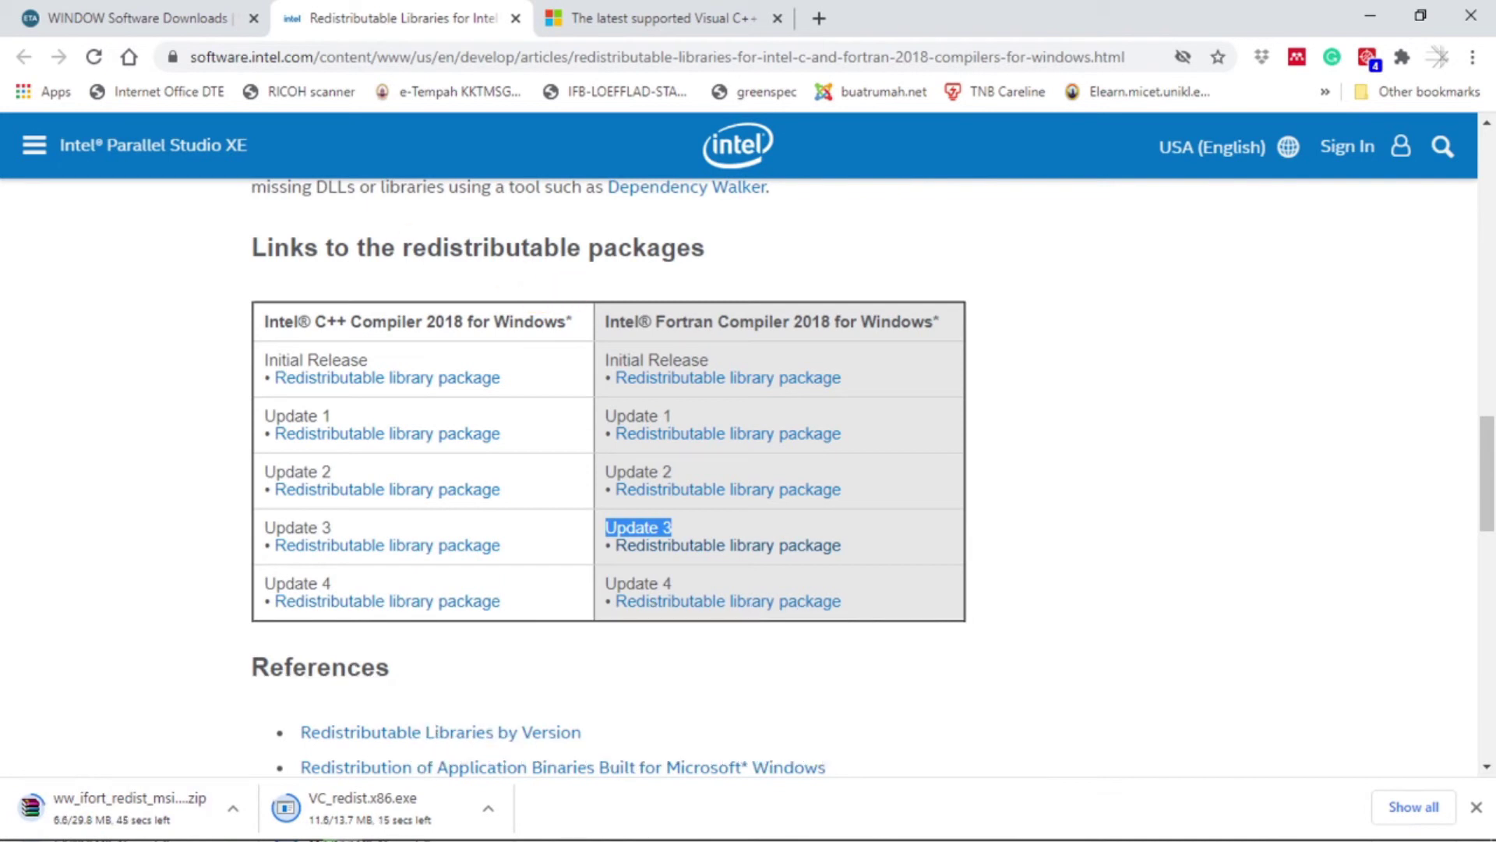
Back on the WINDOW downloads tab, download the 163 MB Window7_7_10_SetupFull.exe installer.
click(160, 18)
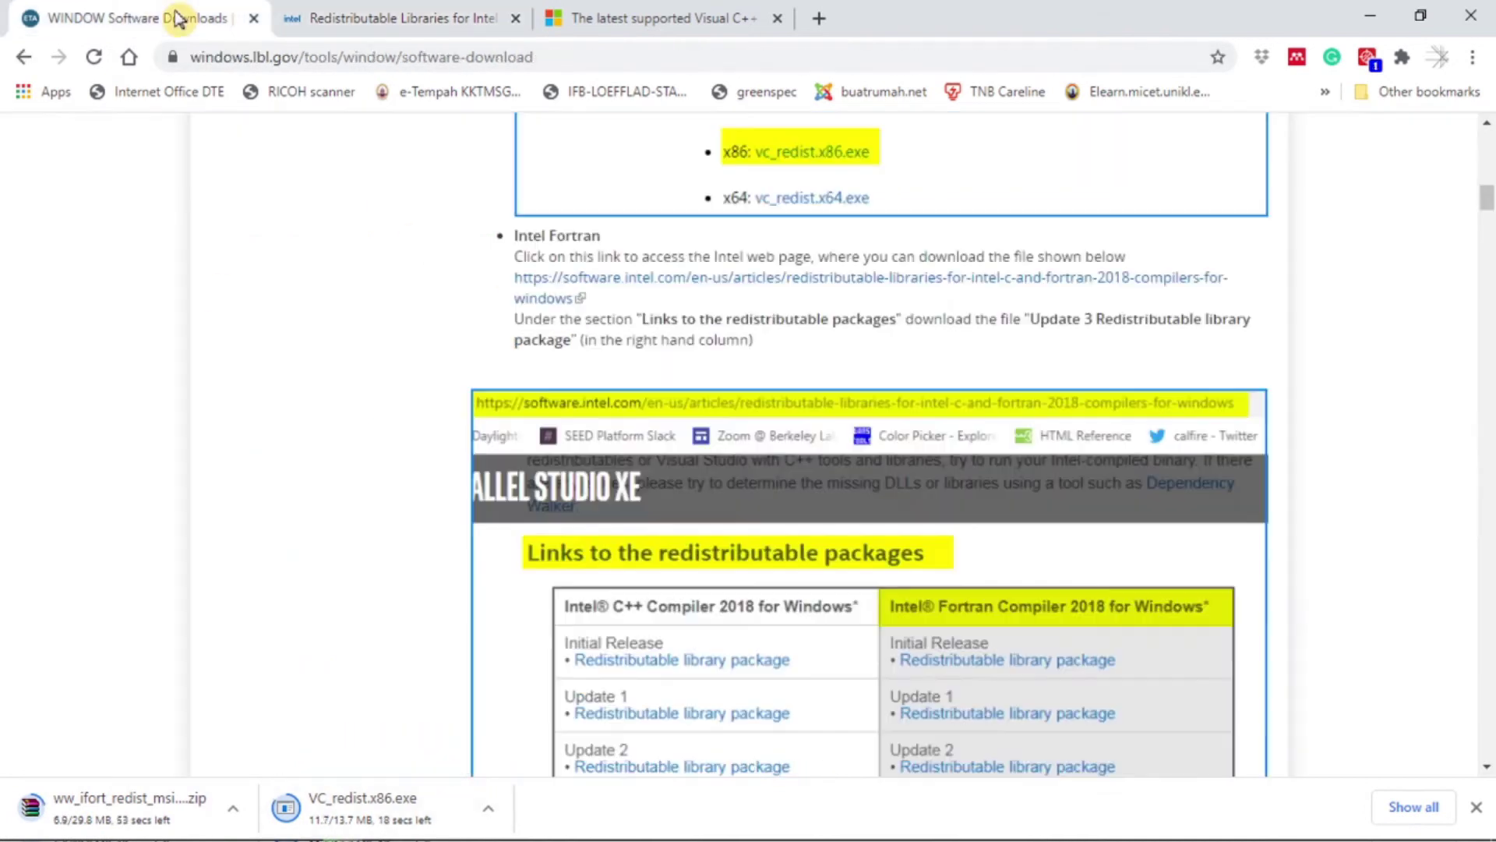
scroll(411, 494, up, 2)
scroll(411, 494, up, 6)
scroll(435, 499, up, 1)
scroll(452, 483, up, 4)
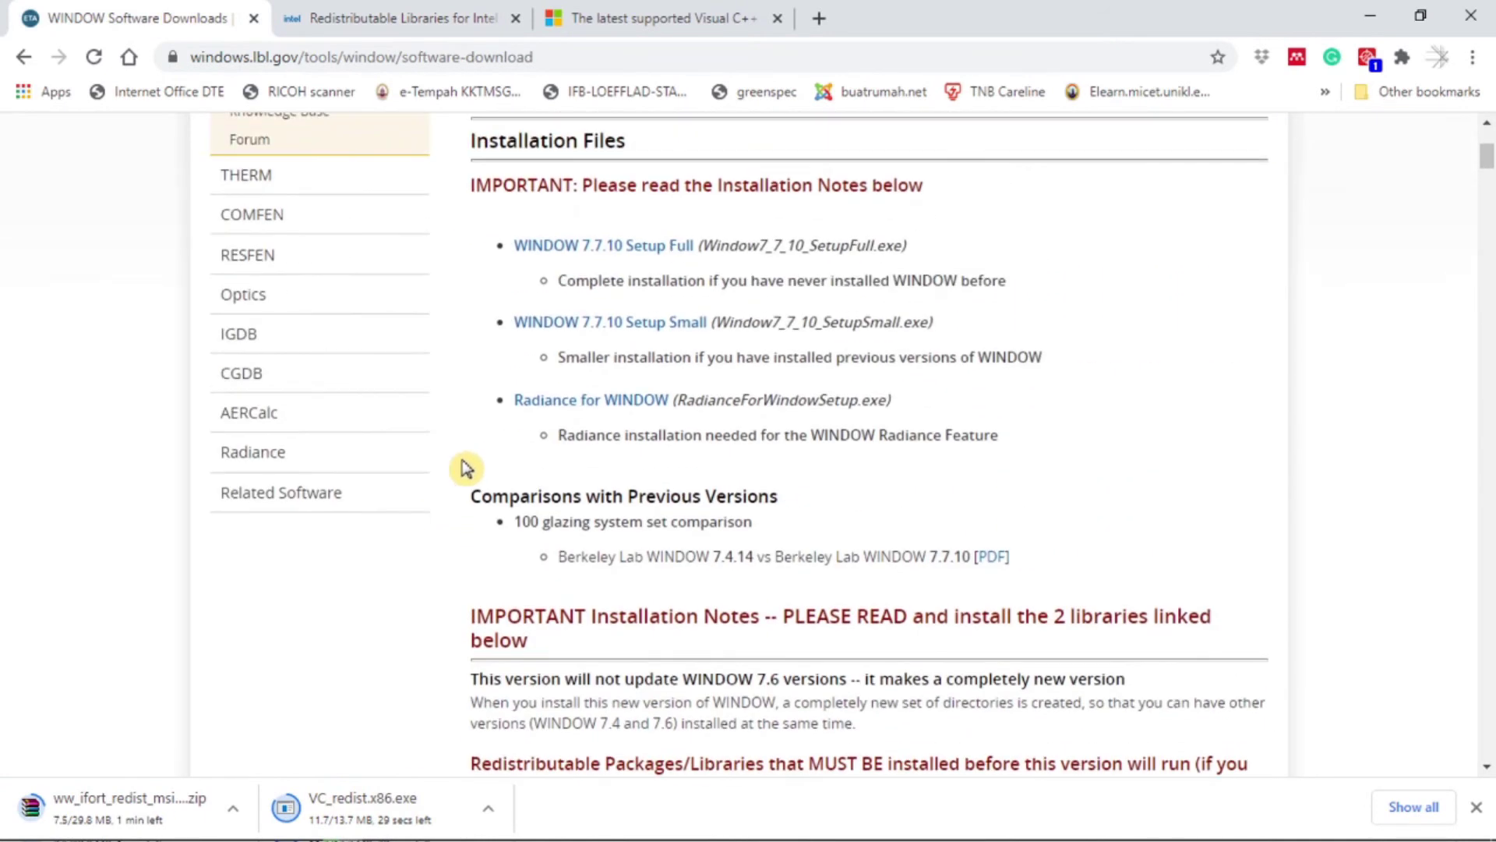
click(586, 252)
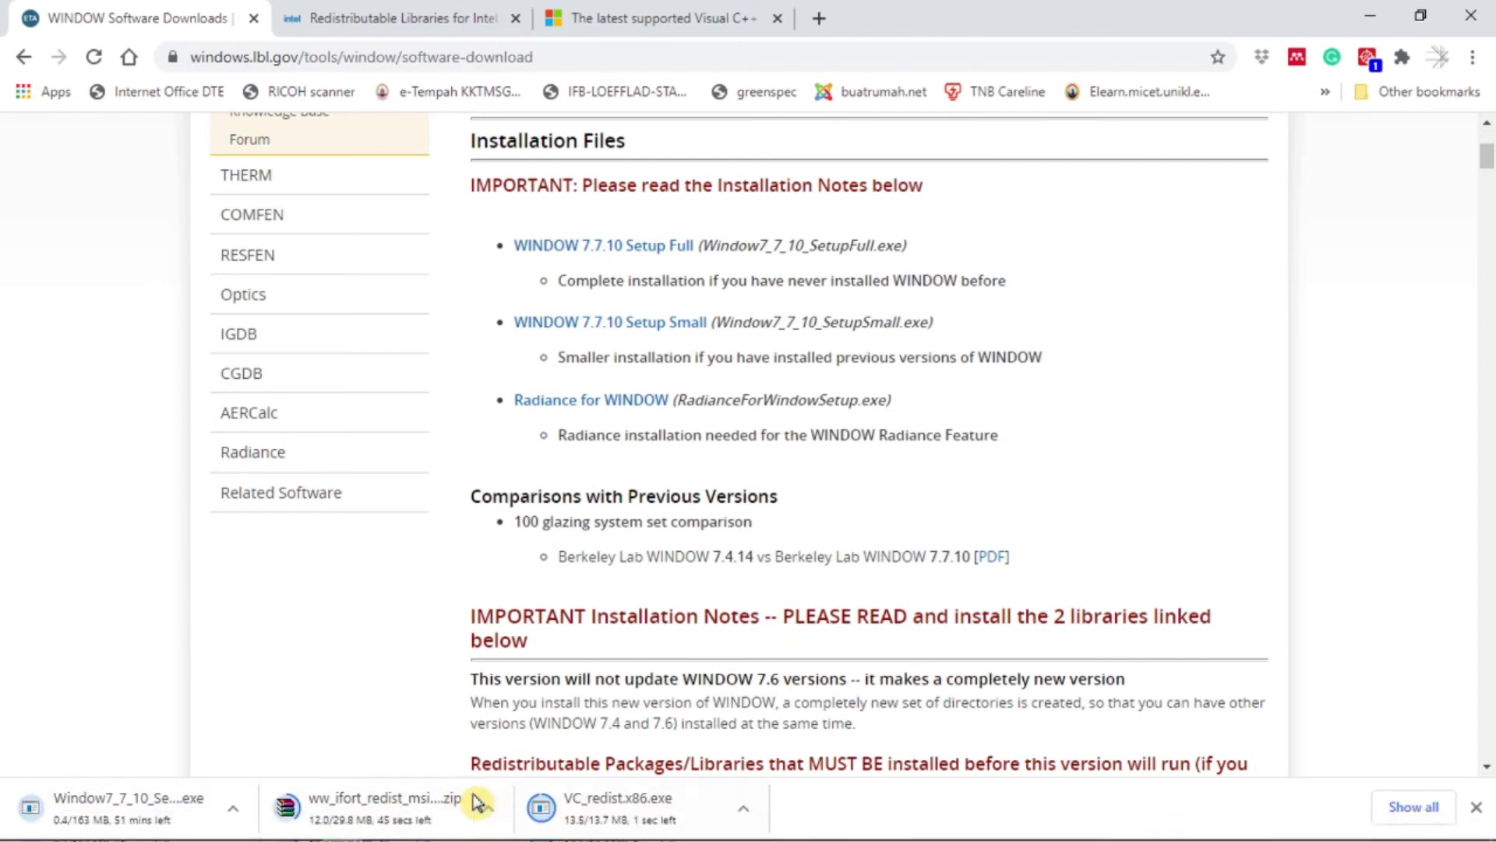
Check the download bar options for the Fortran package and vc_redist downloads, then dismiss them.
right_click(425, 817)
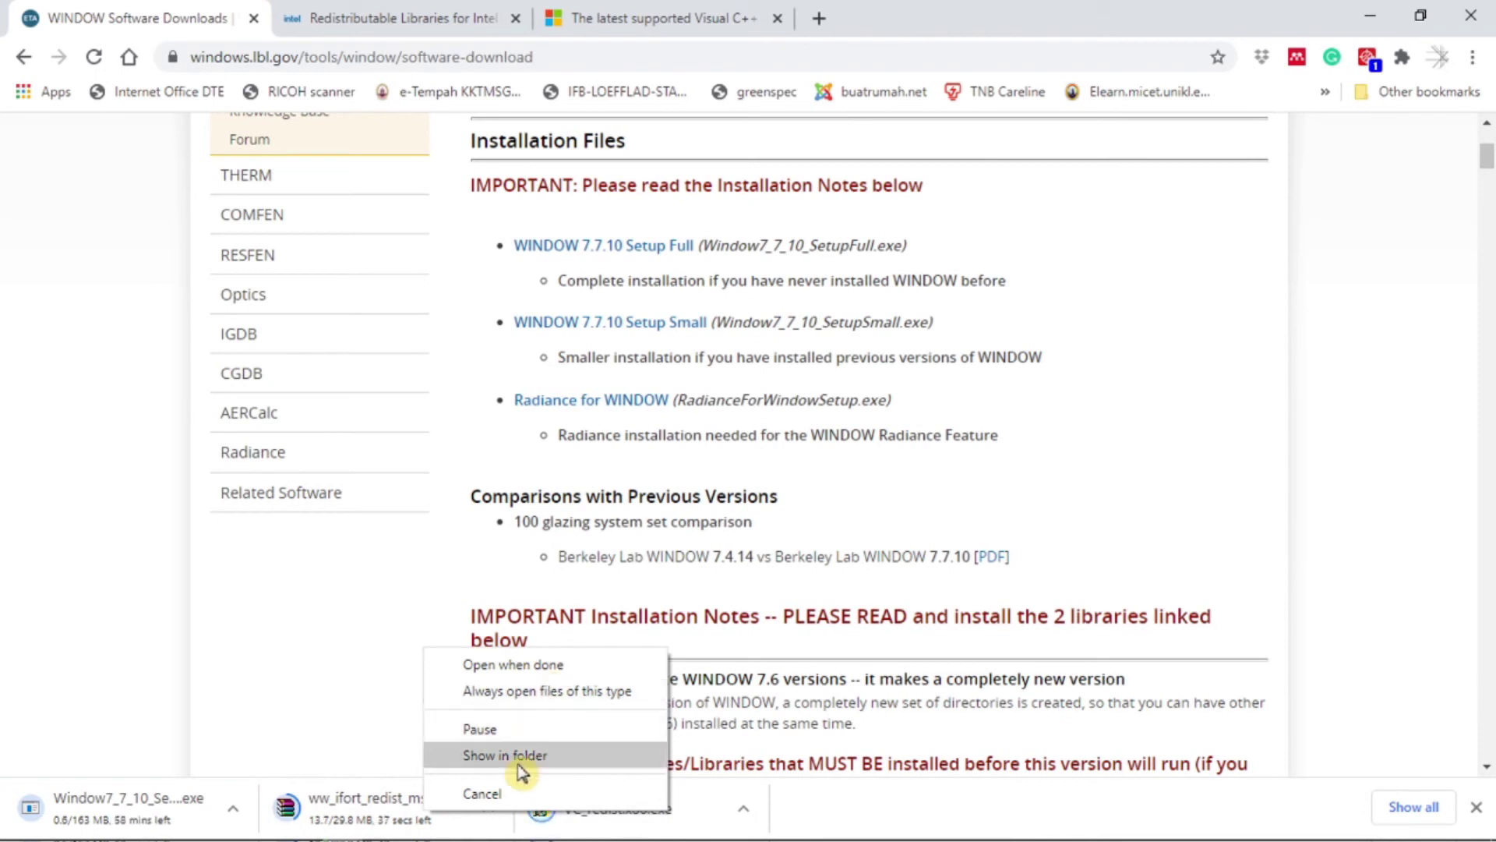
click(1321, 391)
scroll(1321, 392, up, 4)
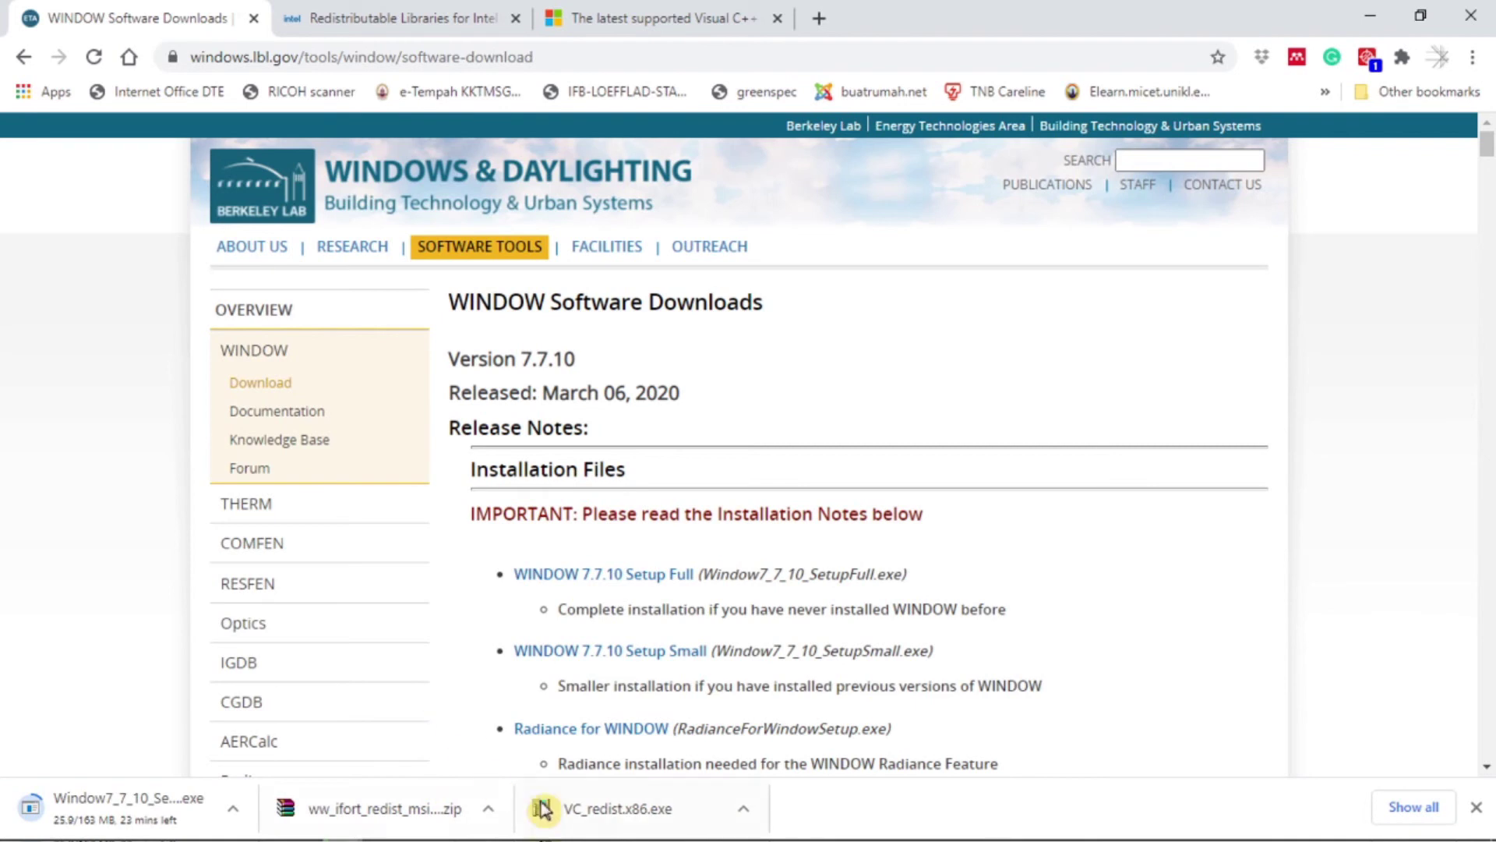
right_click(615, 825)
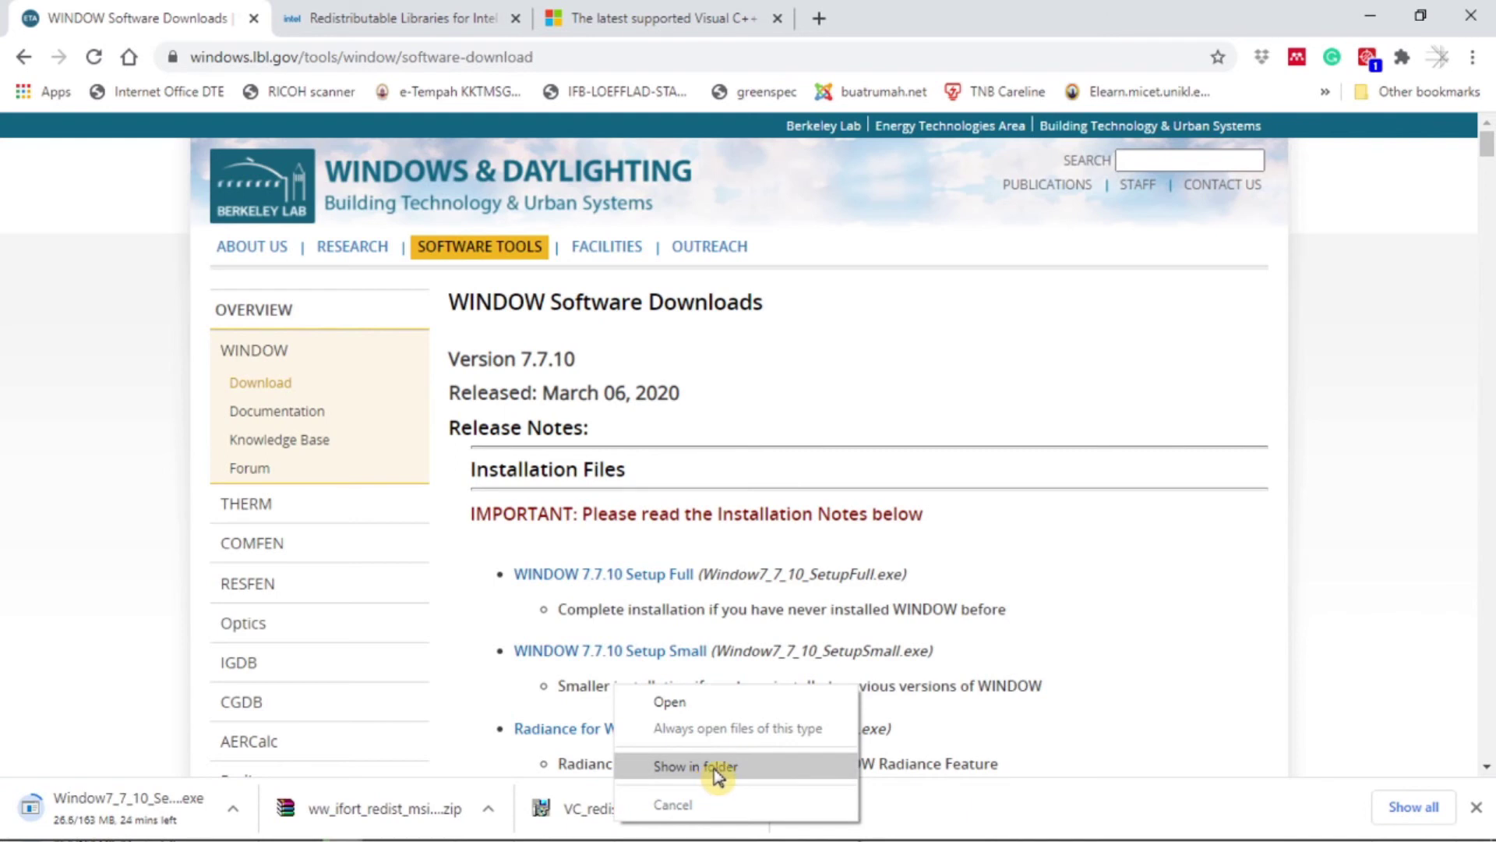
right_click(568, 822)
right_click(568, 820)
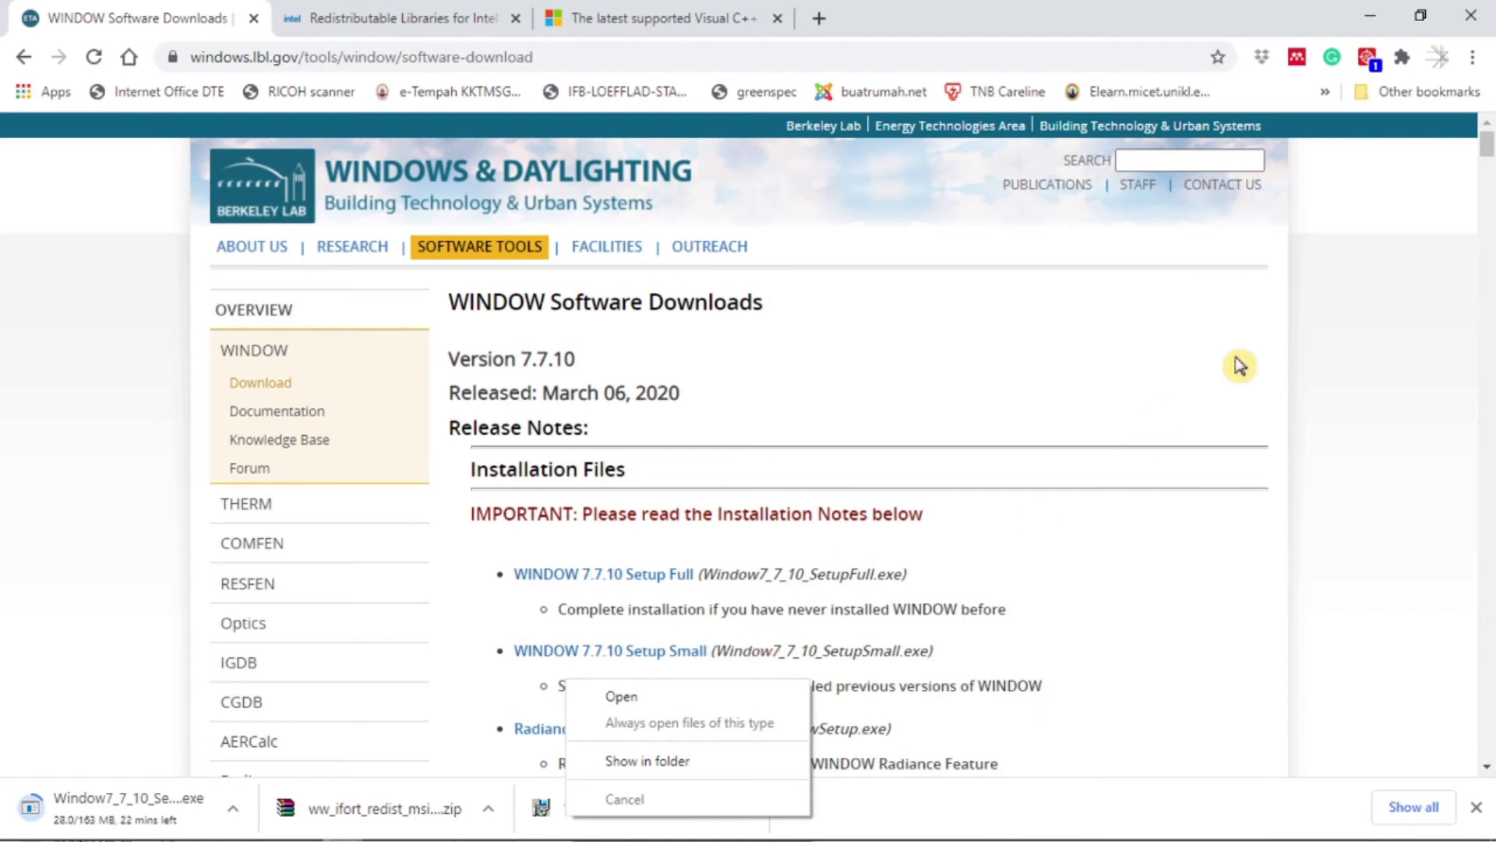
click(1357, 361)
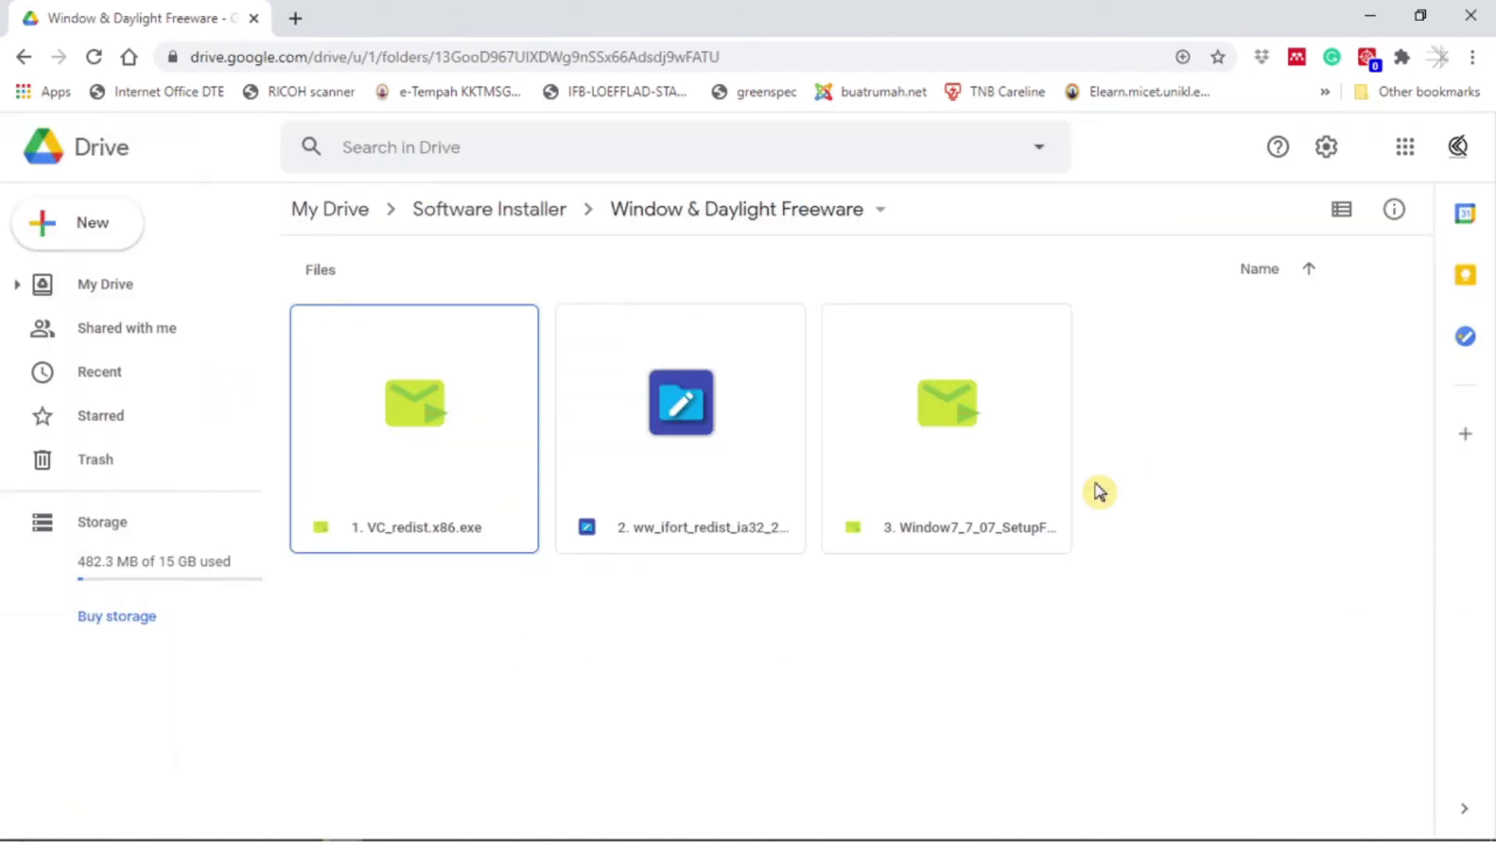
Clear the file selection in the Drive folder before returning to the desktop.
click(827, 695)
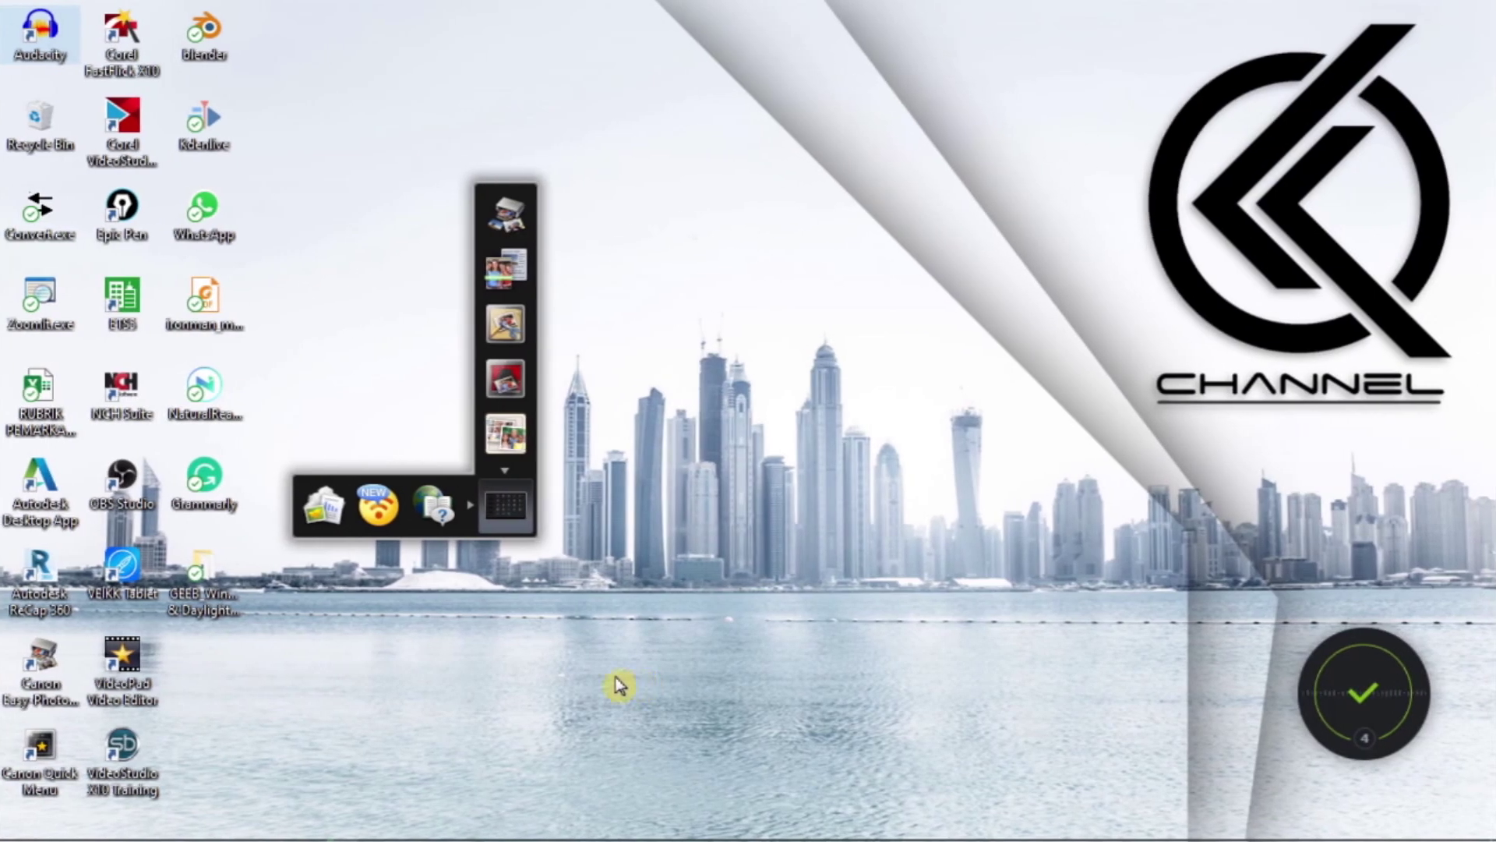
mouse_move(77, 830)
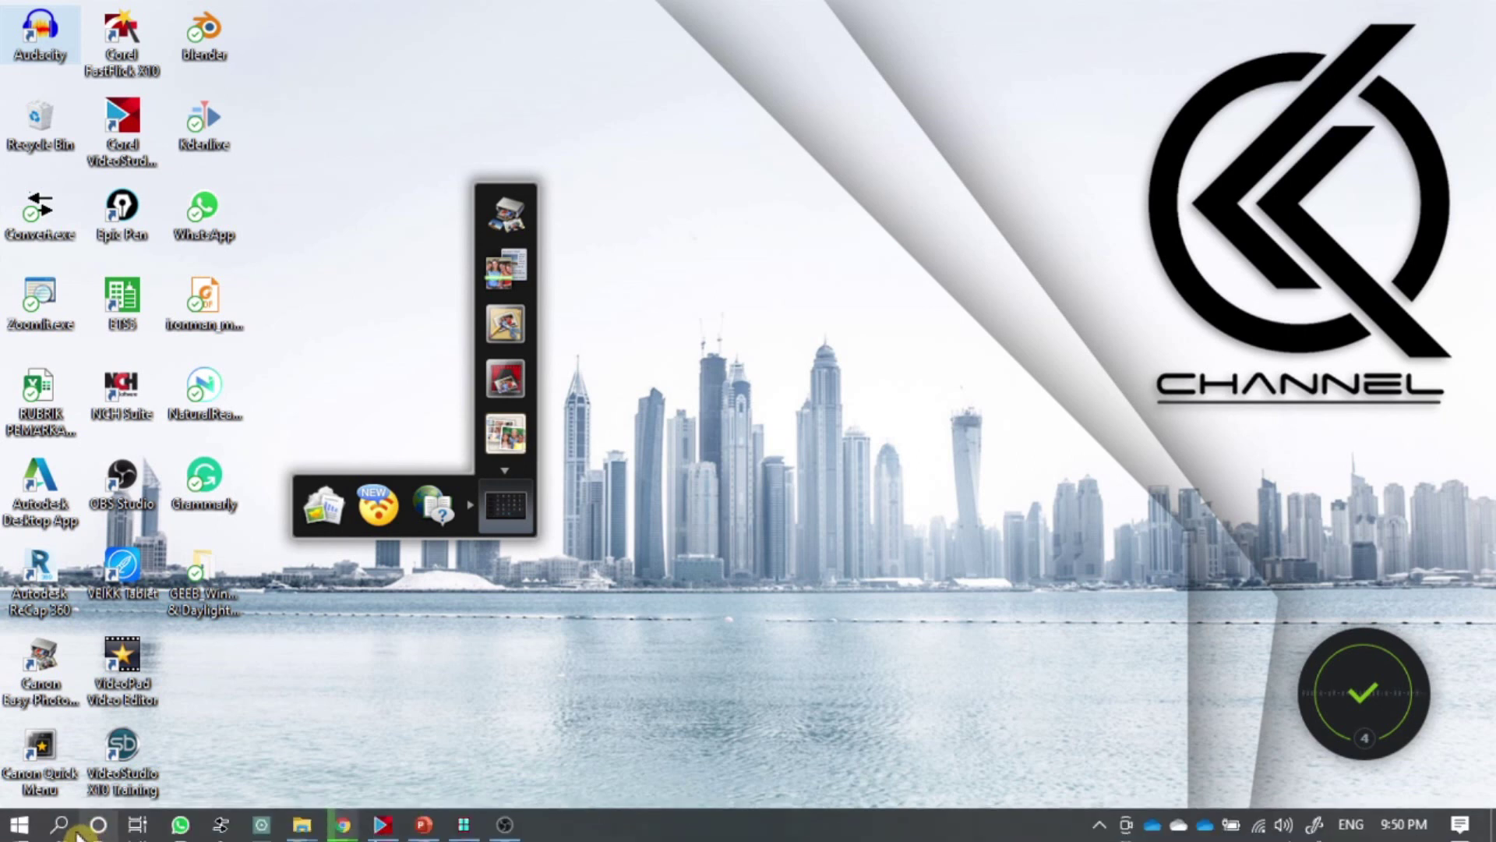
Search Windows for 'w' and launch the WINDOW 7.7 application.
click(60, 824)
text(w)
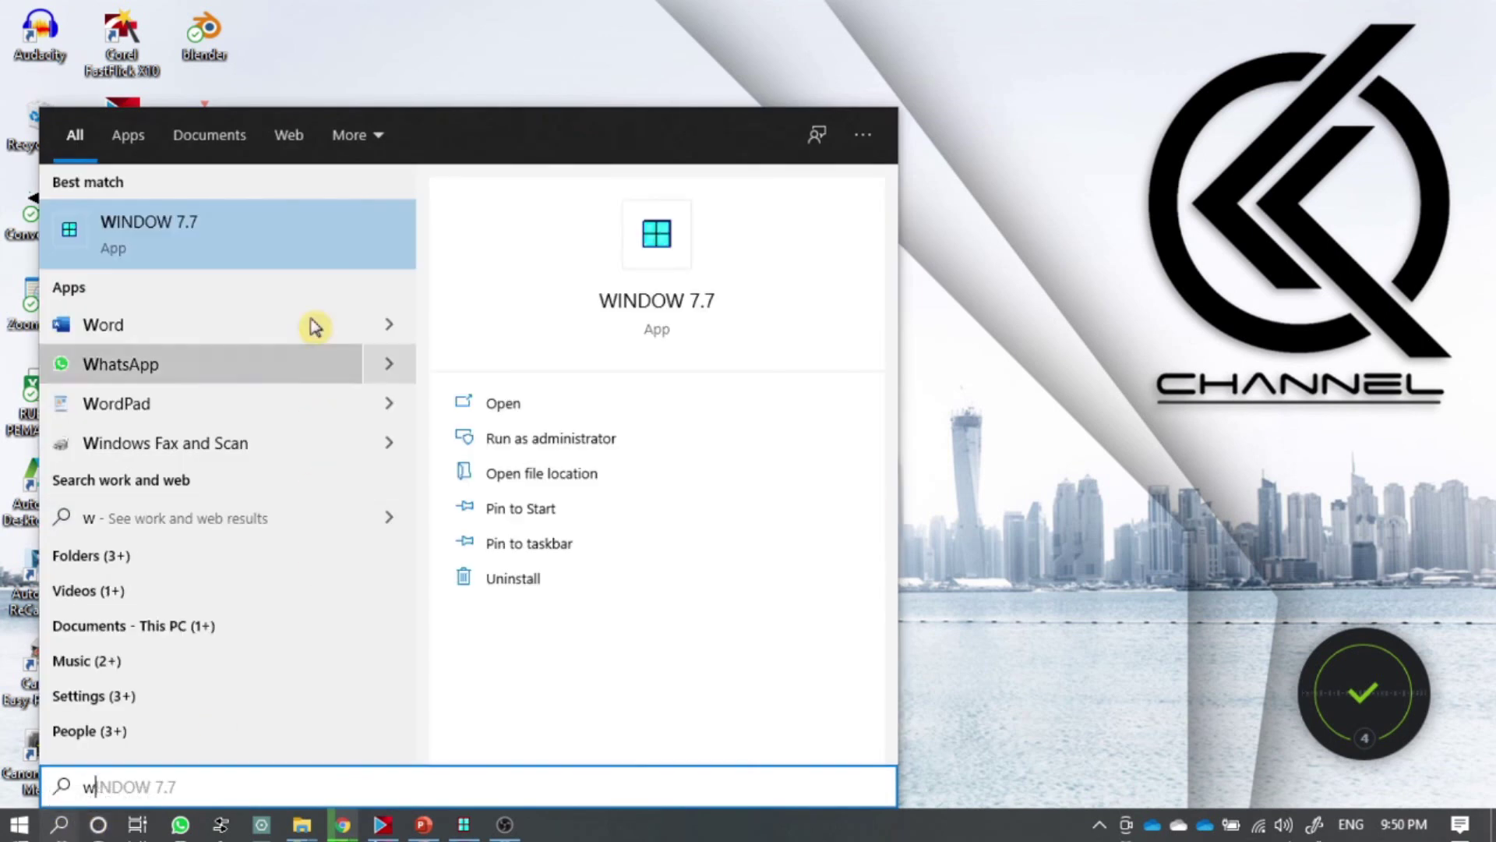
click(242, 227)
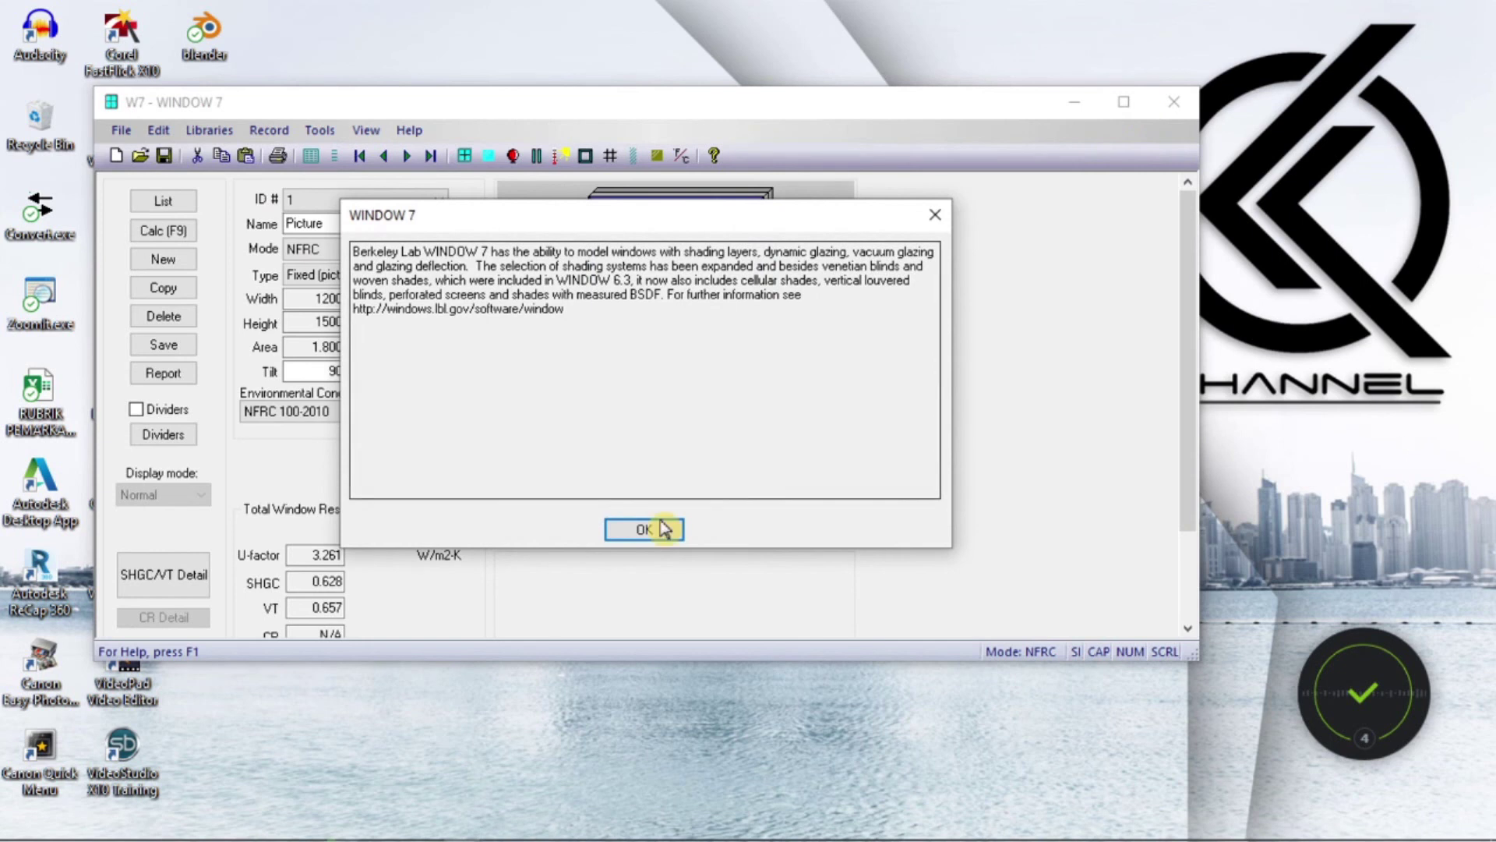
Dismiss the WINDOW 7 notice, maximize the window, and show the Single Clear glazing system.
click(650, 530)
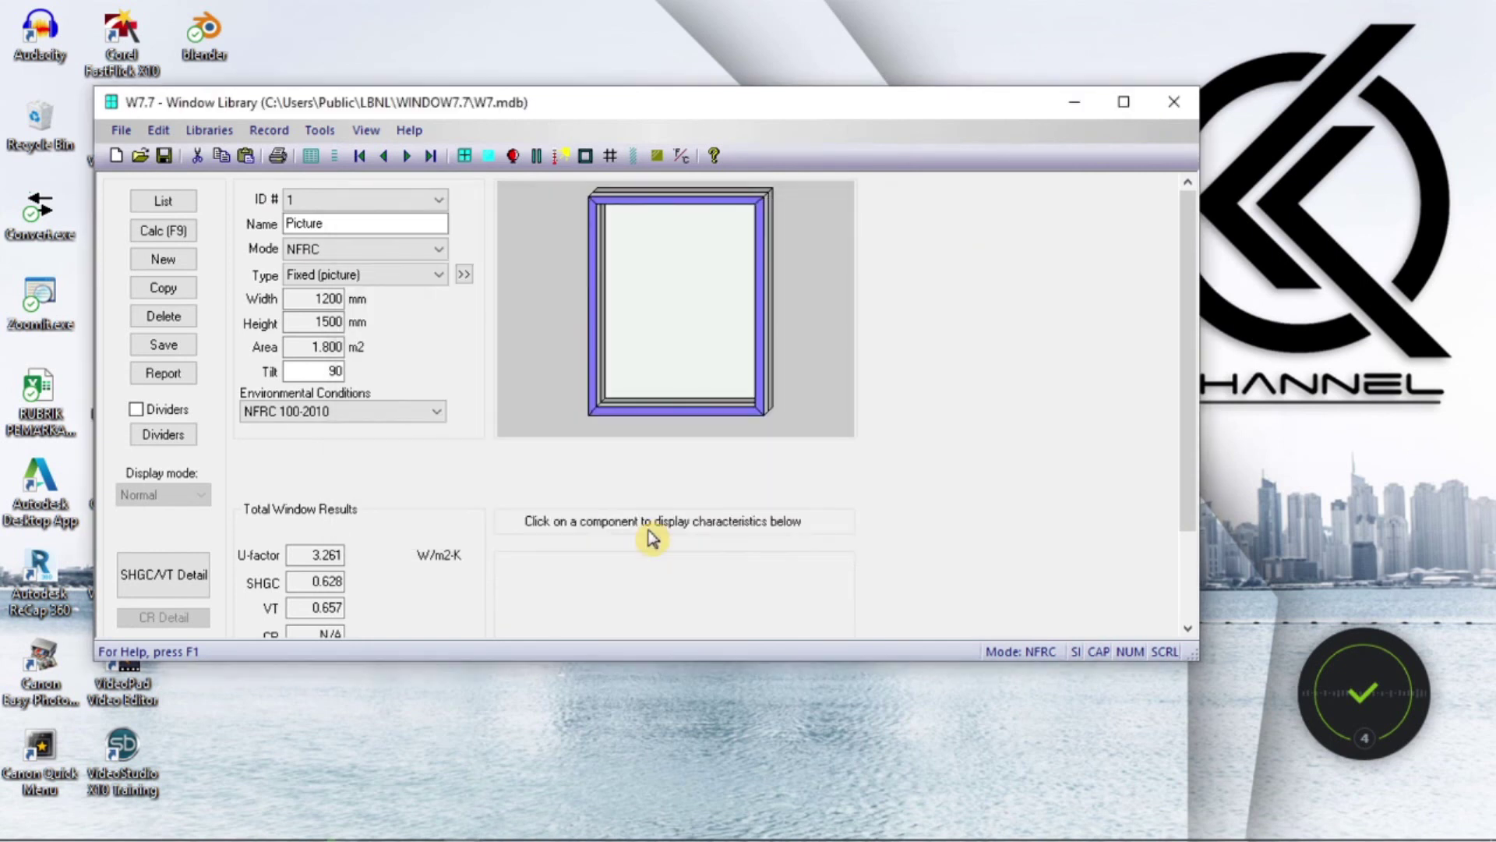
click(1125, 102)
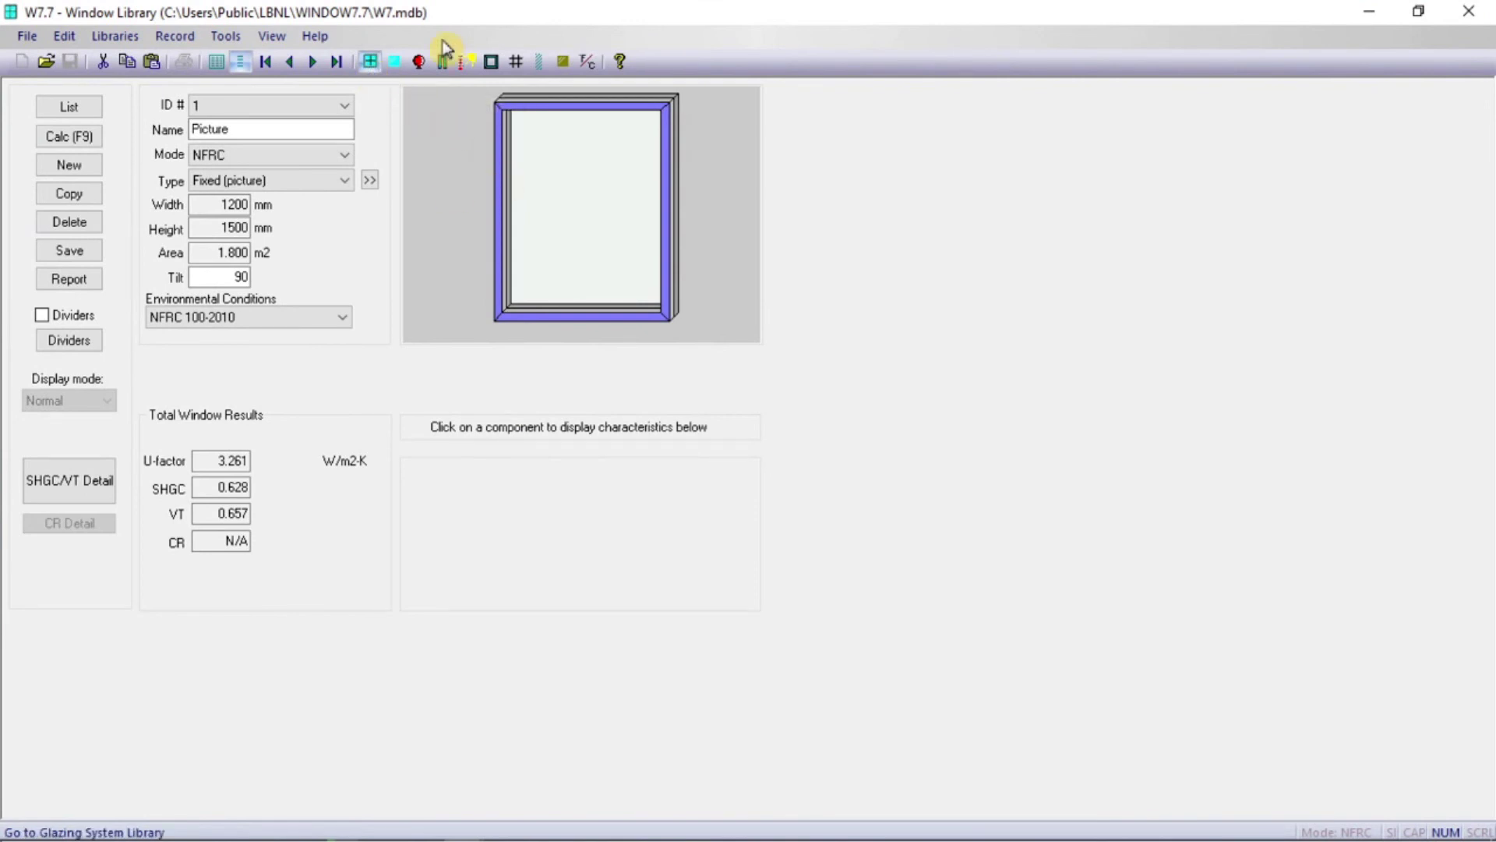
click(443, 62)
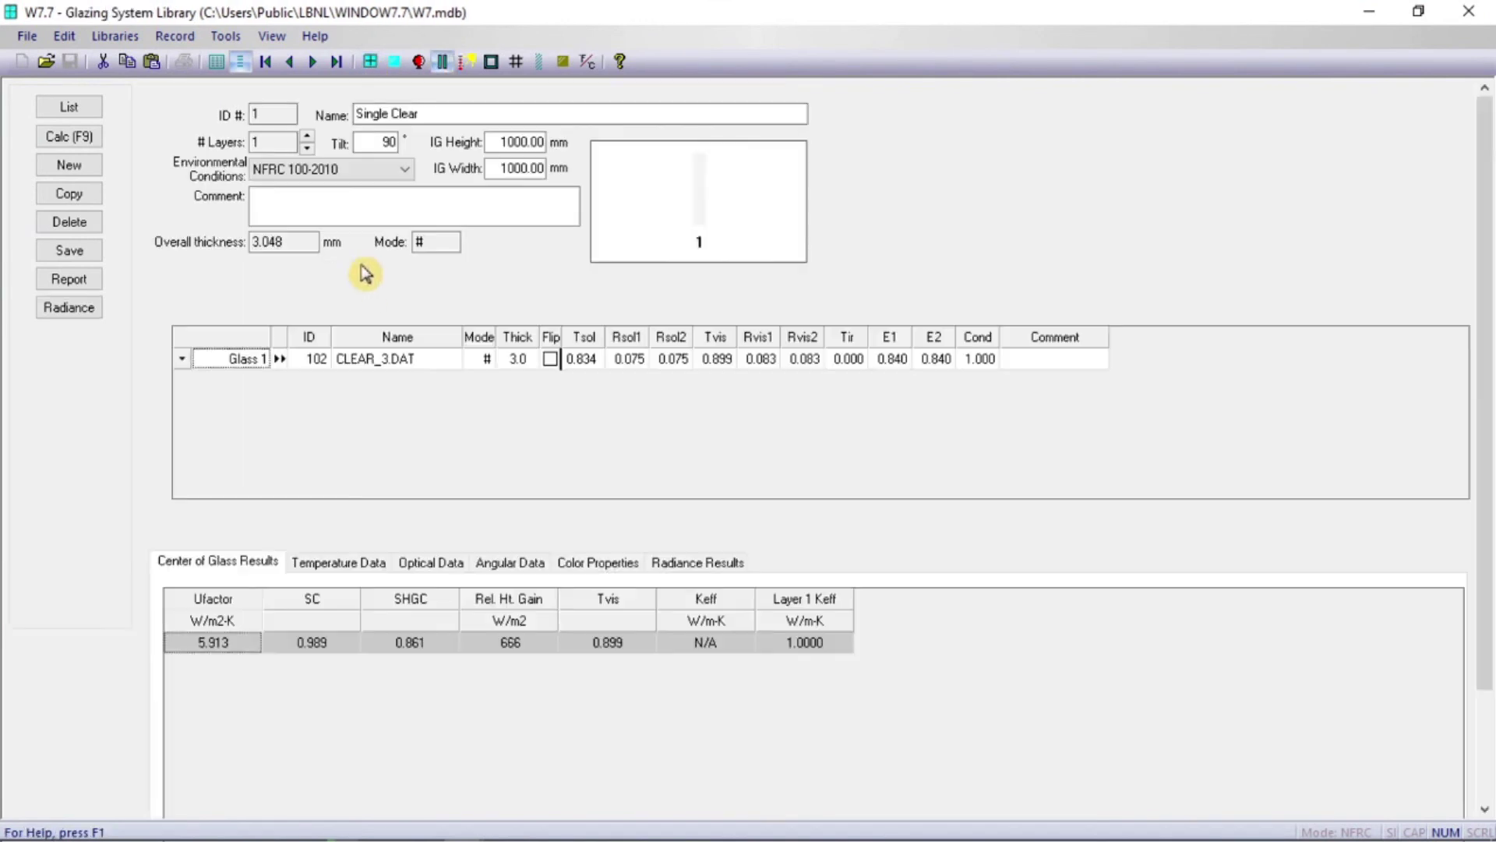